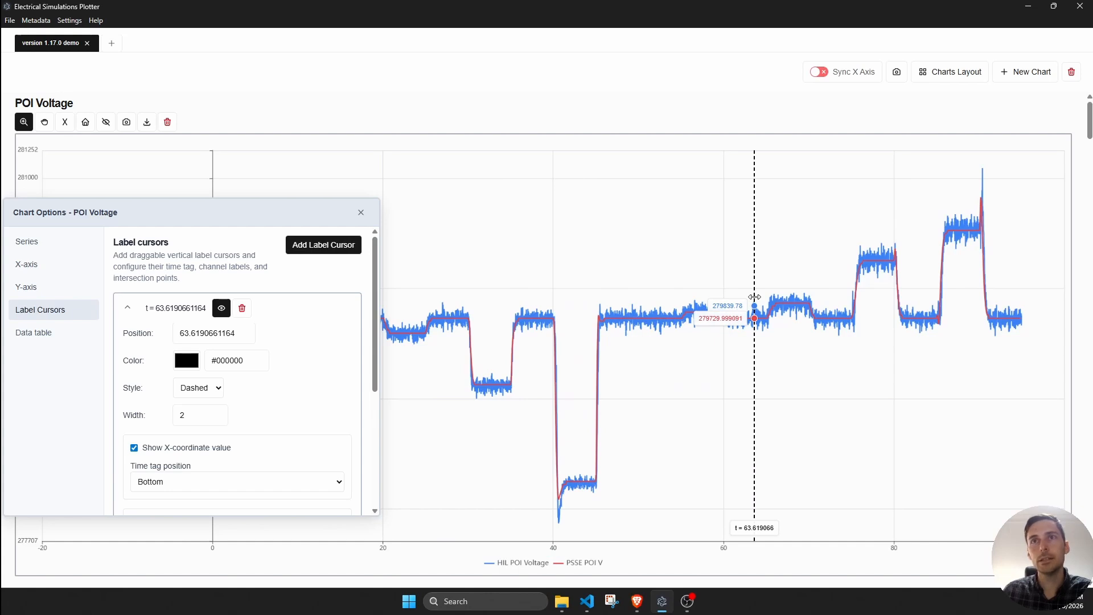
- Move the existing label cursor to about t = 50.05 and add a second one at about t = 68.3
{"action": "left_click_drag", "start_coordinate": [755, 296], "coordinate": [638, 291]}
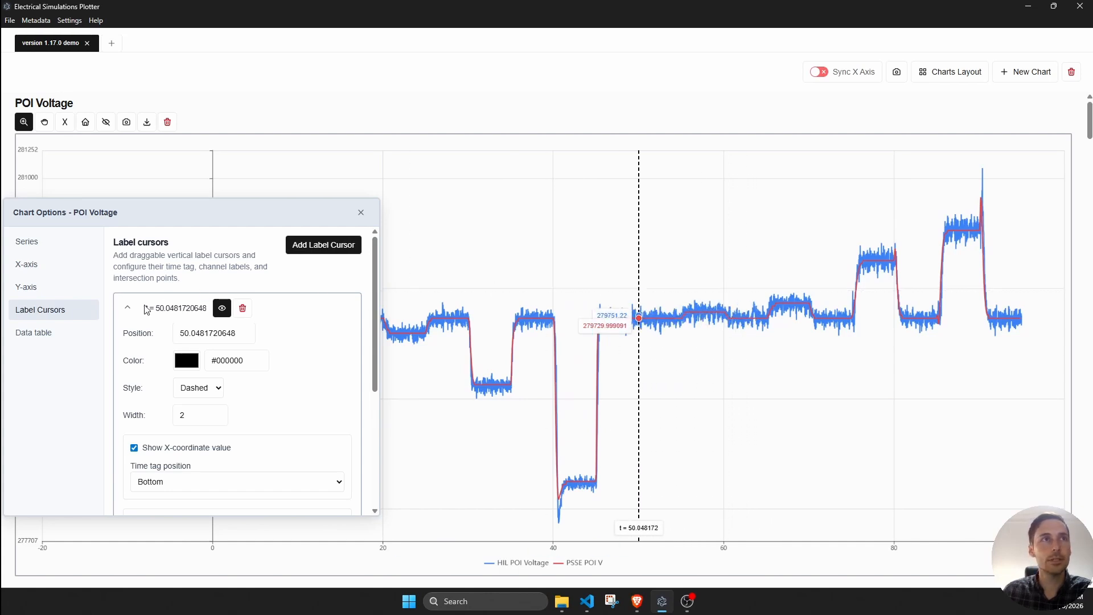
{"action": "left_click", "coordinate": [324, 246]}
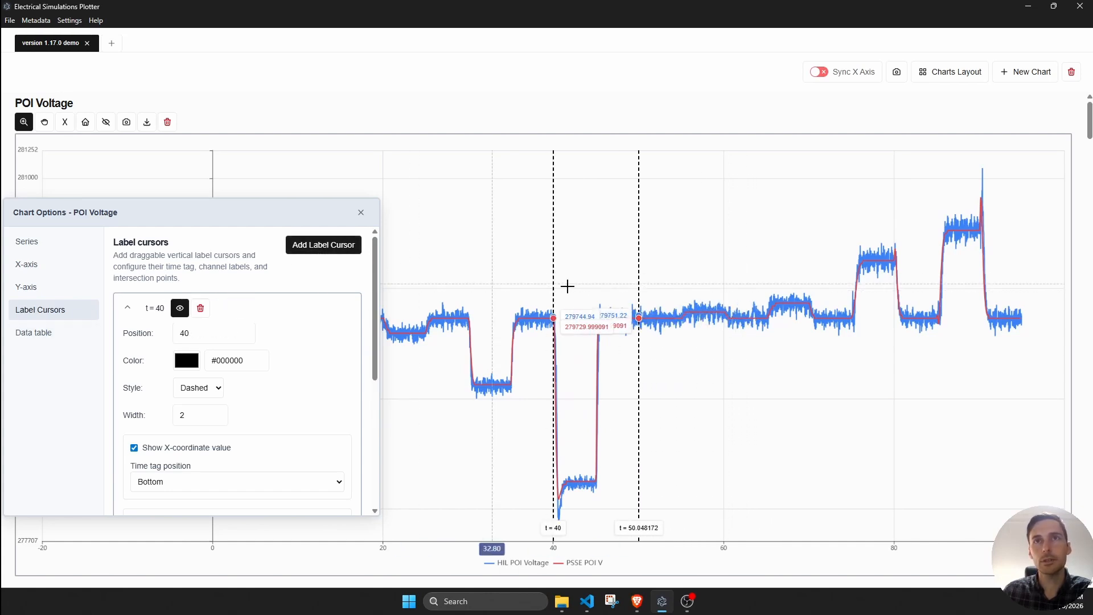
{"action": "left_click_drag", "start_coordinate": [649, 268], "coordinate": [794, 282]}
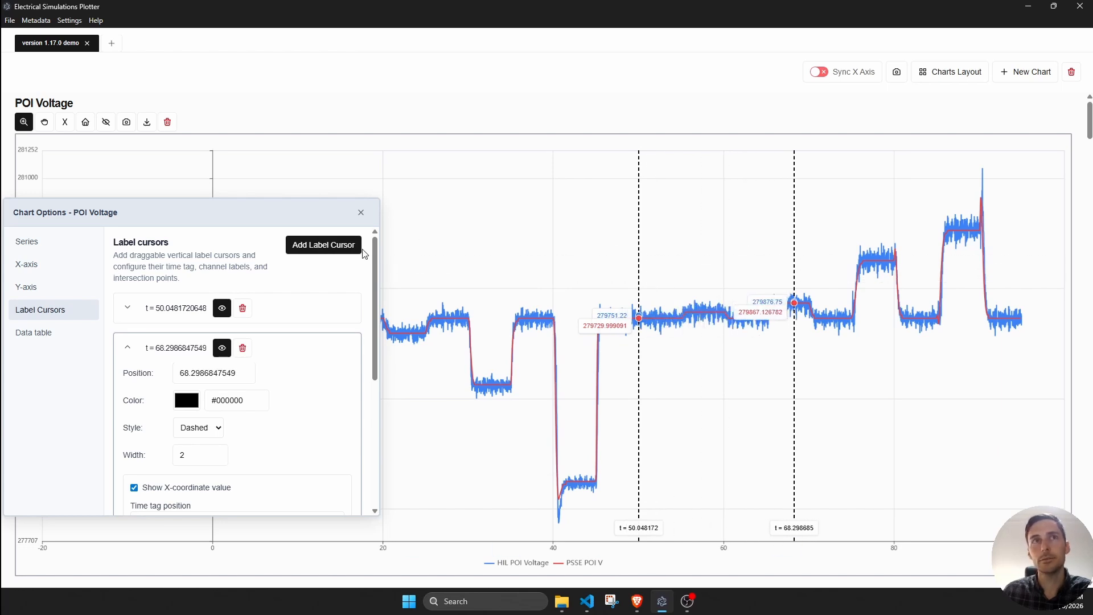
- Add a third label cursor at about t = 32.4 and color it red (#f50000)
{"action": "left_click", "coordinate": [334, 246]}
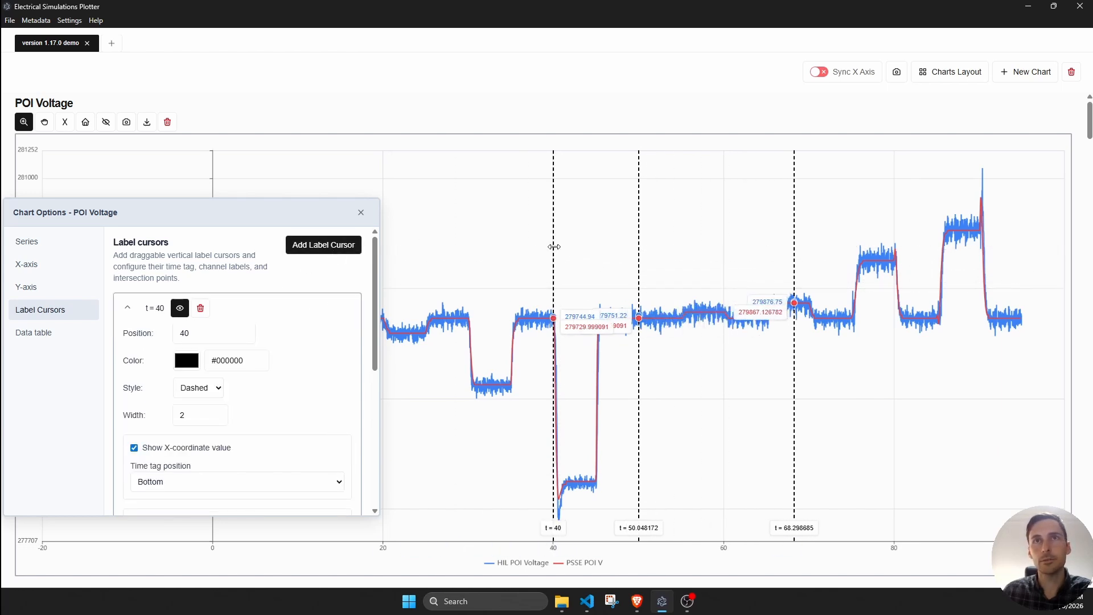
{"action": "left_click_drag", "start_coordinate": [557, 249], "coordinate": [488, 257]}
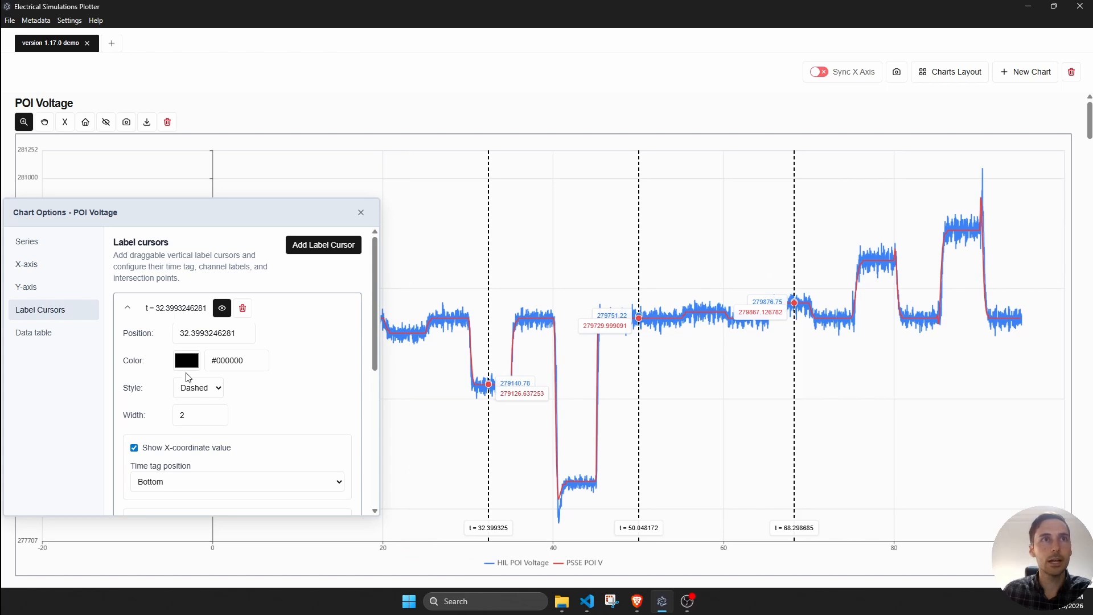
{"action": "left_click", "coordinate": [189, 364]}
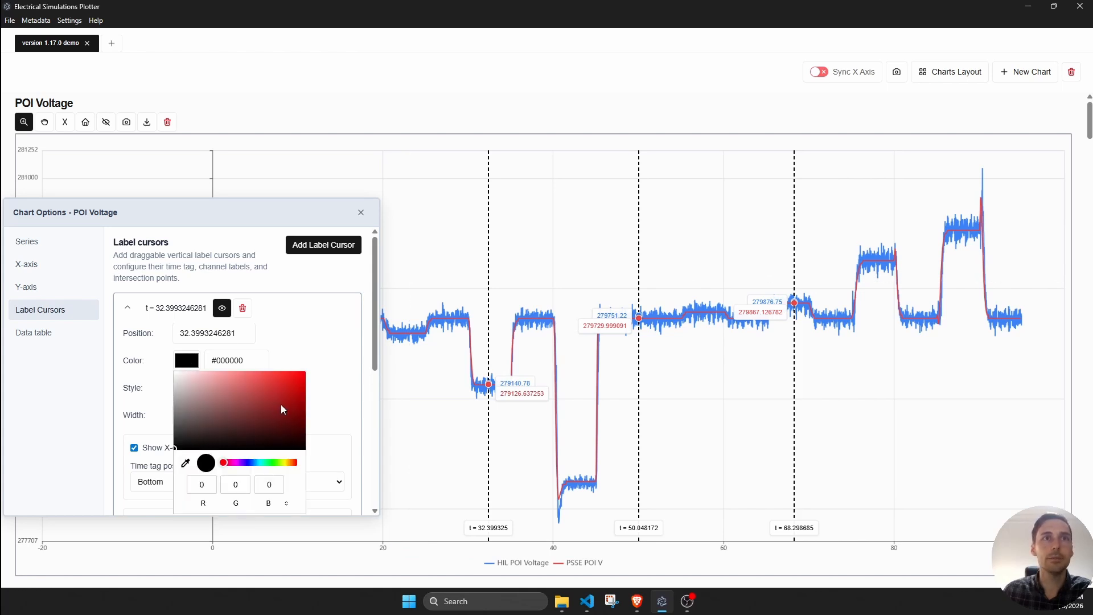
{"action": "left_click_drag", "start_coordinate": [282, 405], "coordinate": [308, 375]}
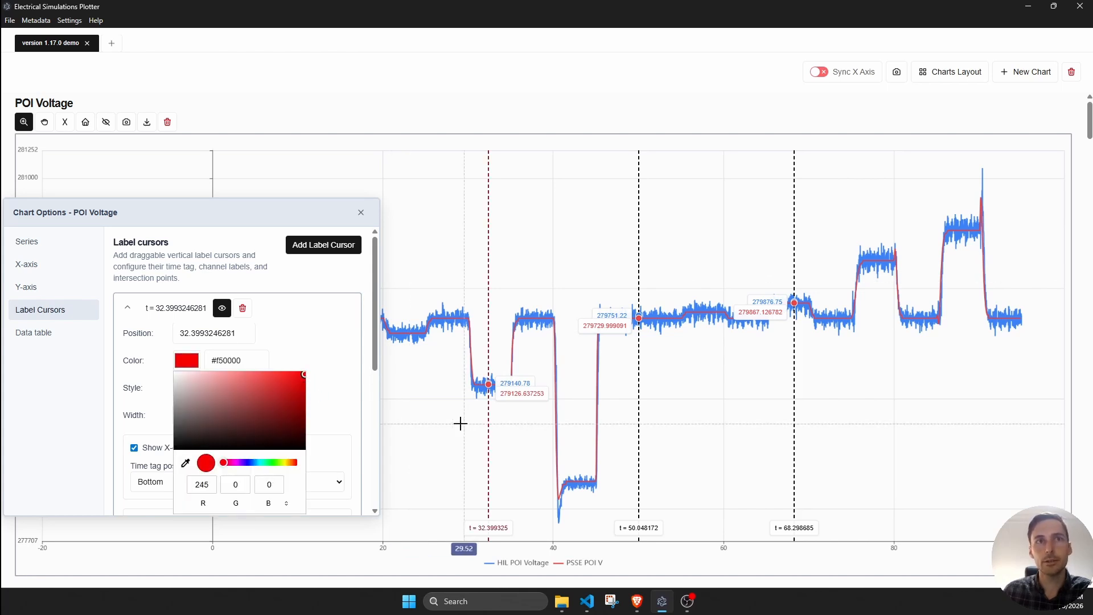
{"action": "left_click", "coordinate": [334, 397]}
- Try the Dotted style on the red label cursor, and give it a Solid style with a width of 4
{"action": "left_click", "coordinate": [216, 393]}
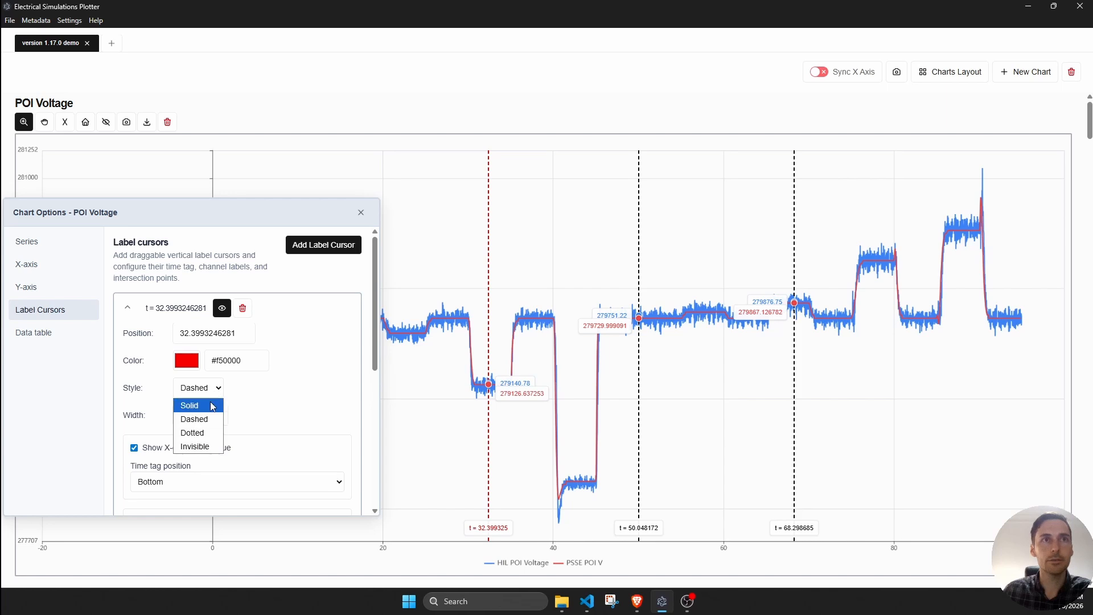
{"action": "left_click", "coordinate": [203, 435]}
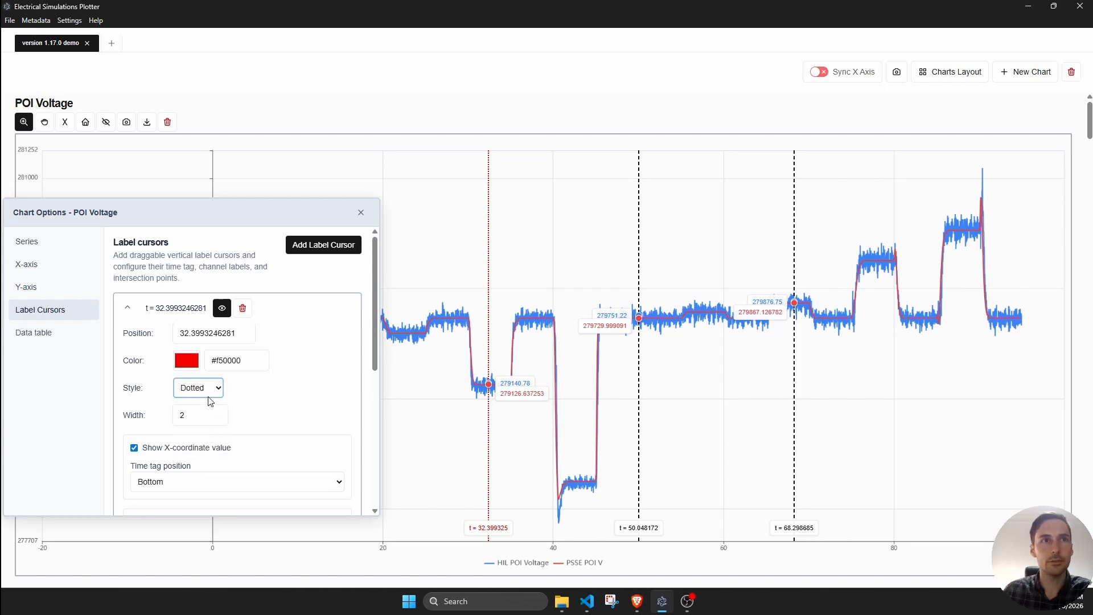
{"action": "left_click", "coordinate": [212, 393]}
{"action": "left_click", "coordinate": [222, 407]}
{"action": "left_click", "coordinate": [217, 413]}
{"action": "left_click", "coordinate": [216, 414]}
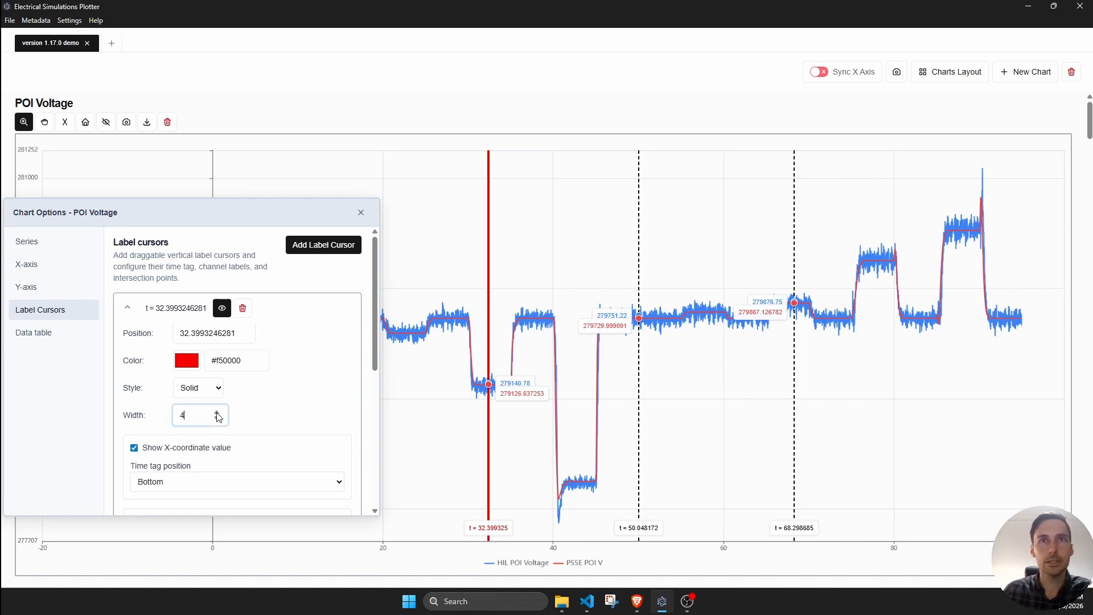
- Set the red label cursor's style to Invisible and move it to about t = 32.8
{"action": "left_click", "coordinate": [217, 389]}
{"action": "left_click", "coordinate": [195, 446]}
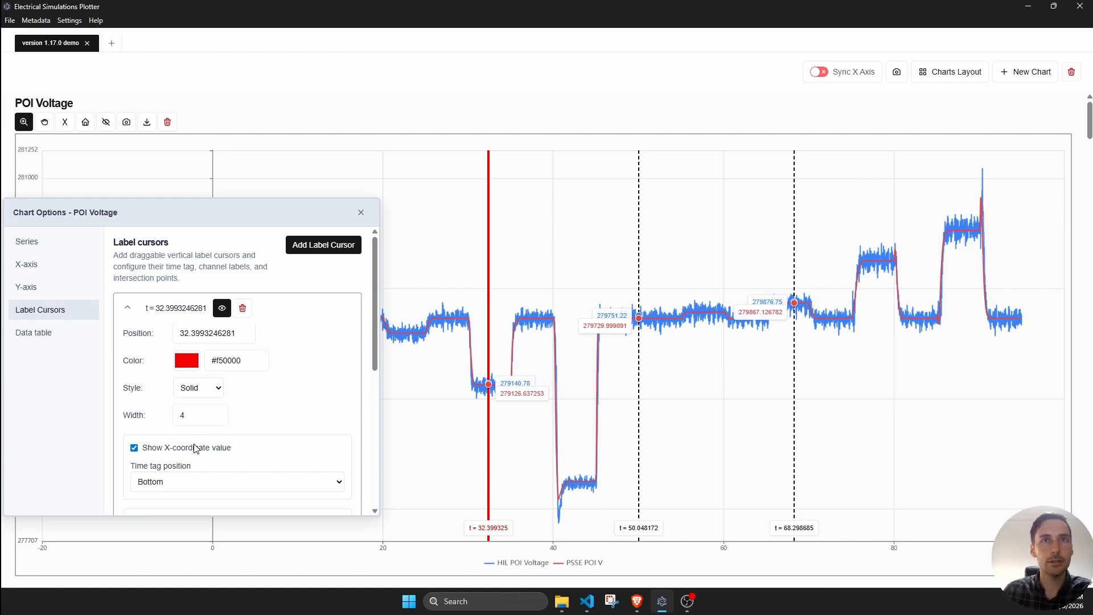
{"action": "left_click", "coordinate": [216, 389]}
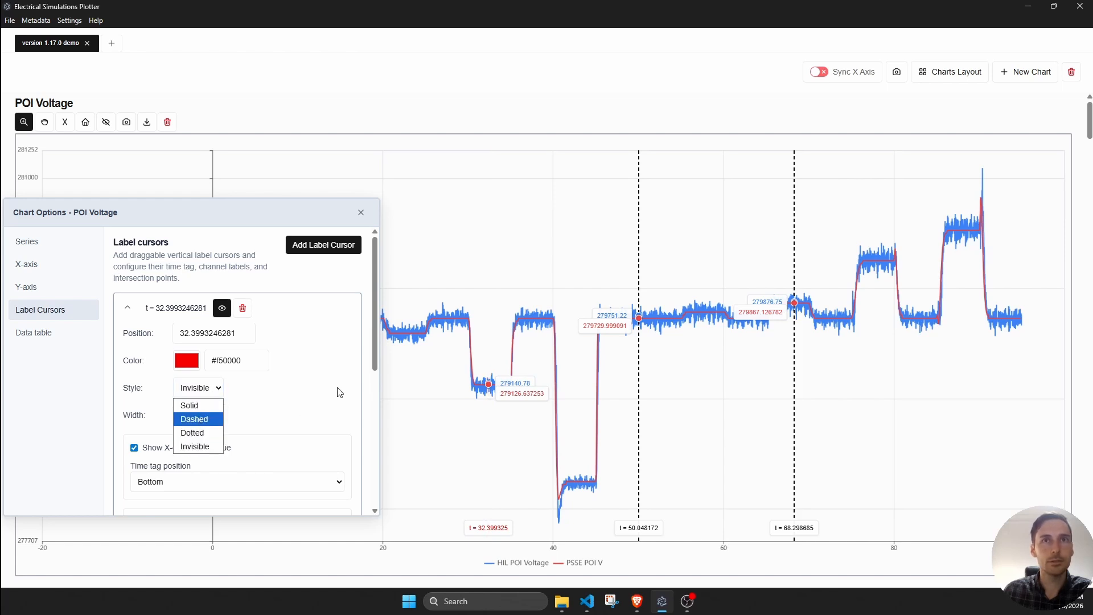
{"action": "left_click", "coordinate": [283, 364]}
{"action": "left_click_drag", "start_coordinate": [488, 346], "coordinate": [490, 347]}
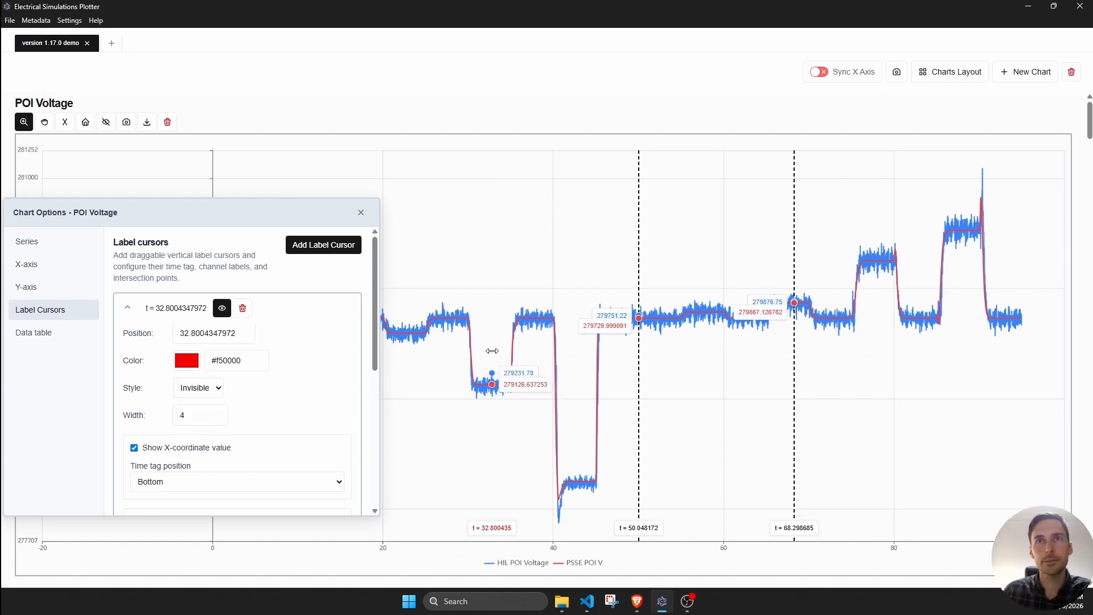
- Toggle the visibility of the label cursor at about t = 50.05 and delete that cursor
{"action": "left_click", "coordinate": [639, 271]}
{"action": "left_click_drag", "start_coordinate": [727, 276], "coordinate": [777, 160]}
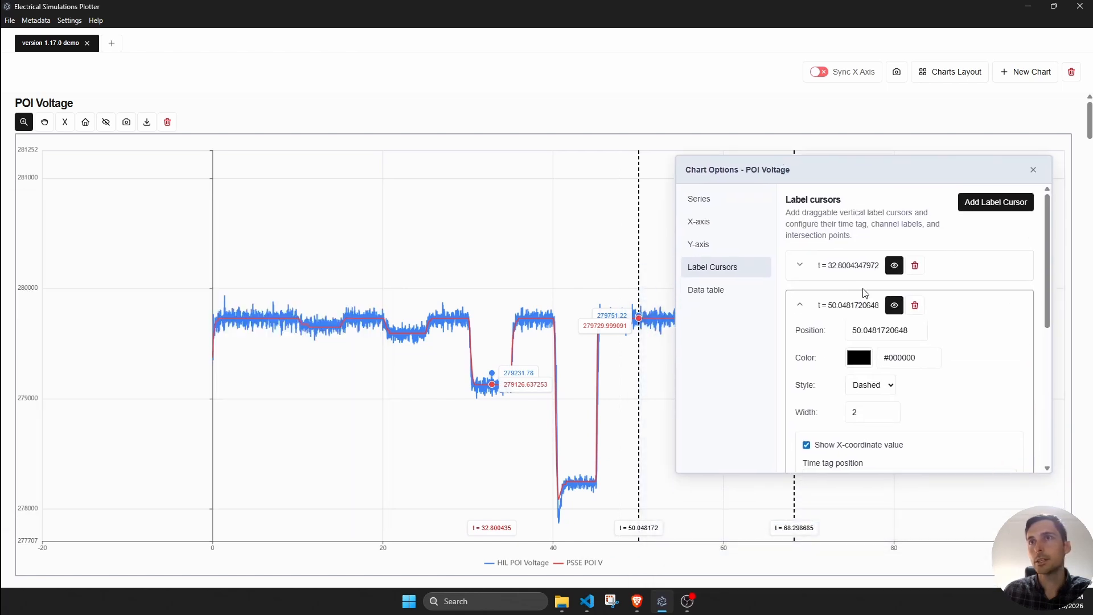
{"action": "left_click", "coordinate": [895, 306]}
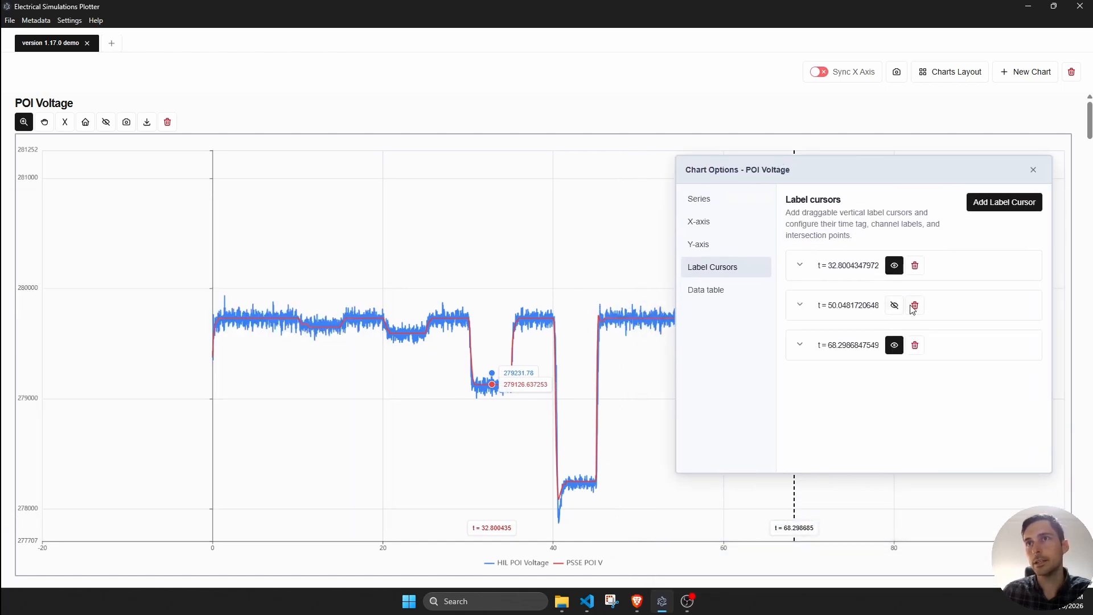
{"action": "left_click", "coordinate": [895, 305]}
{"action": "left_click", "coordinate": [915, 306]}
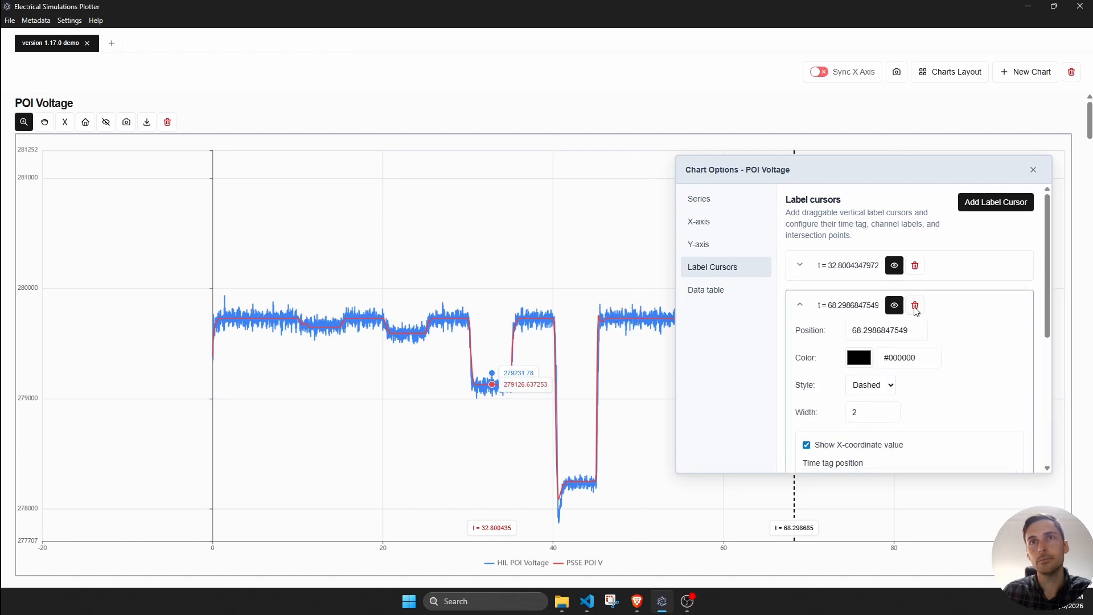
- Turn the channel names on and back off for the label cursor at about t = 68.3
{"action": "left_click_drag", "start_coordinate": [1002, 169], "coordinate": [445, 171]}
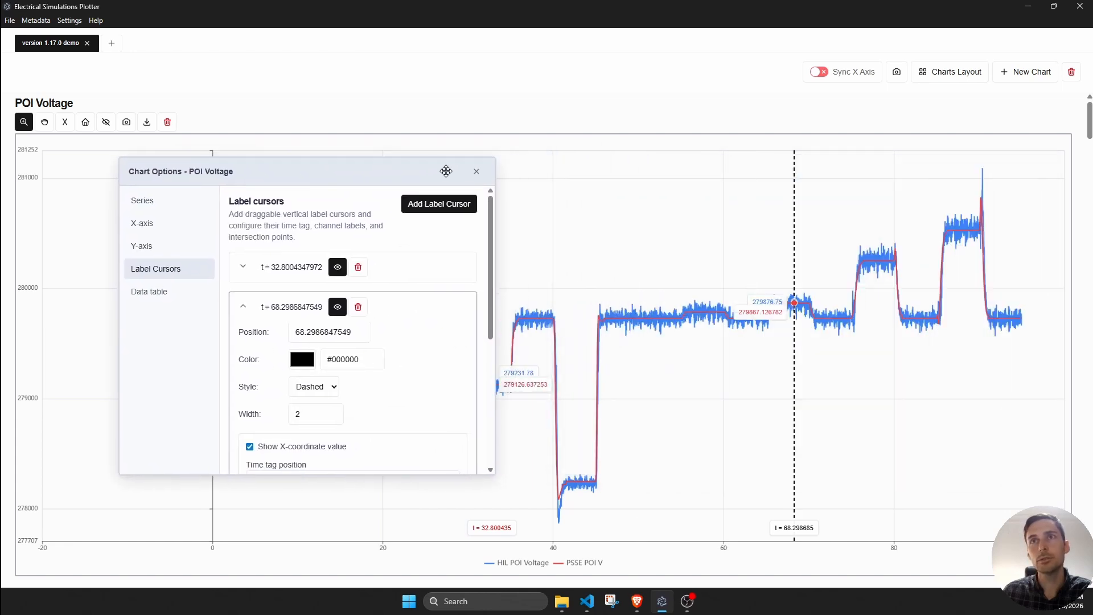
{"action": "scroll", "coordinate": [352, 376], "scroll_direction": "down", "scroll_amount": 4}
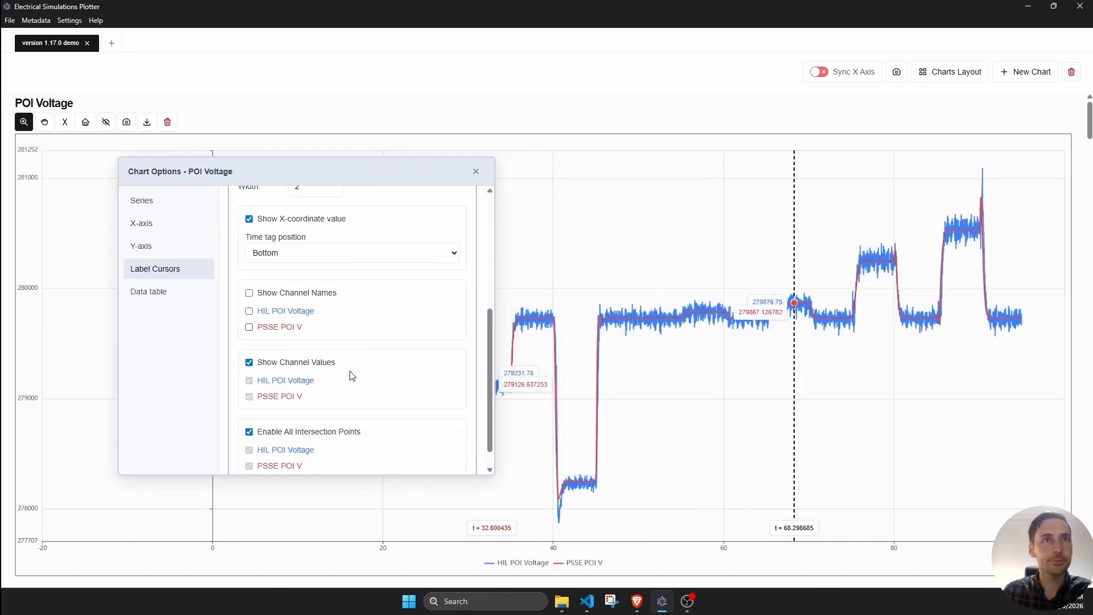
{"action": "left_click", "coordinate": [250, 294]}
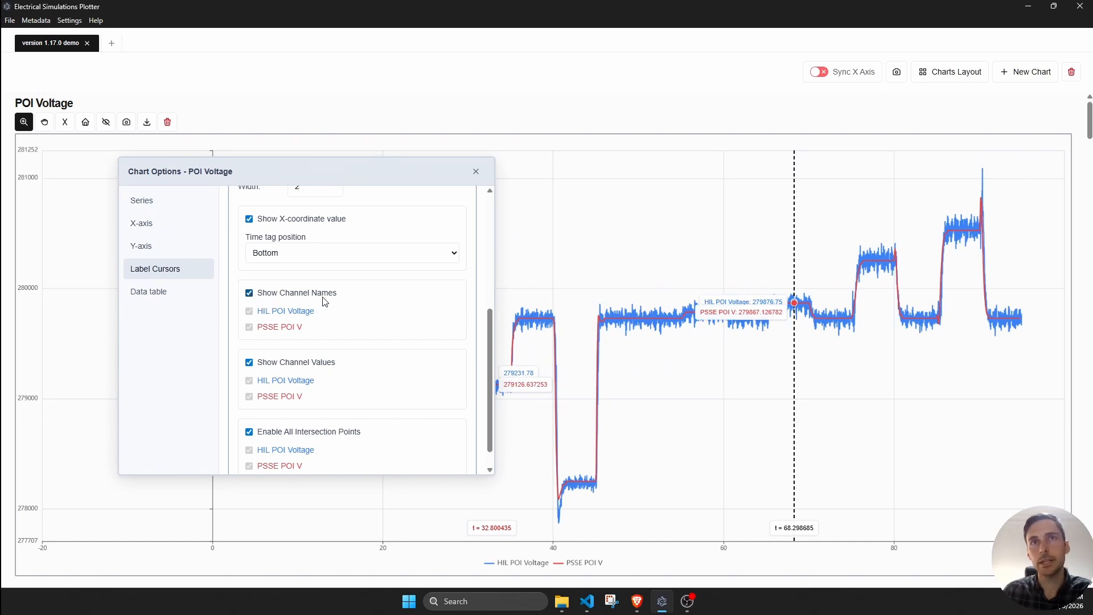
{"action": "left_click", "coordinate": [273, 296]}
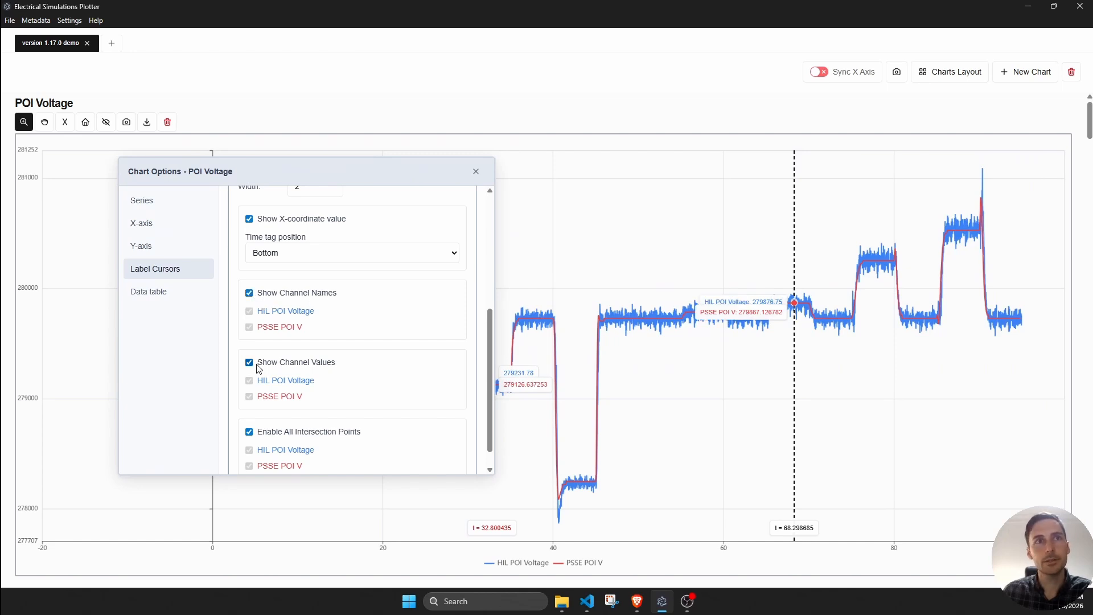
- Toggle the X-coordinate value of the label cursor at about t = 68.3, leaving it shown, and set its time tag position to Top
{"action": "left_click", "coordinate": [253, 223]}
{"action": "left_click", "coordinate": [254, 223]}
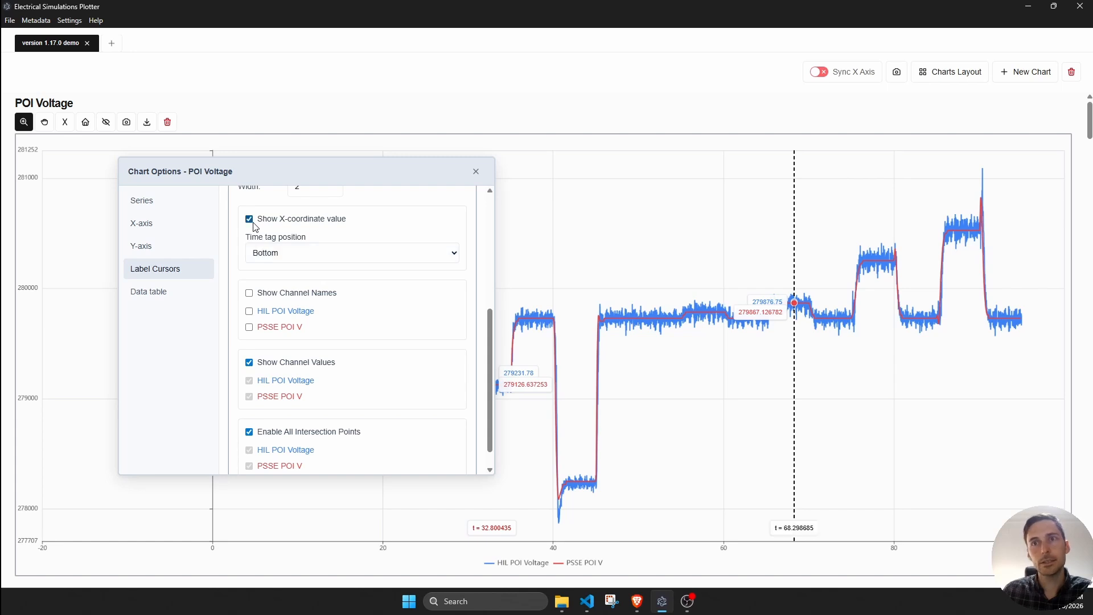
{"action": "left_click", "coordinate": [253, 223]}
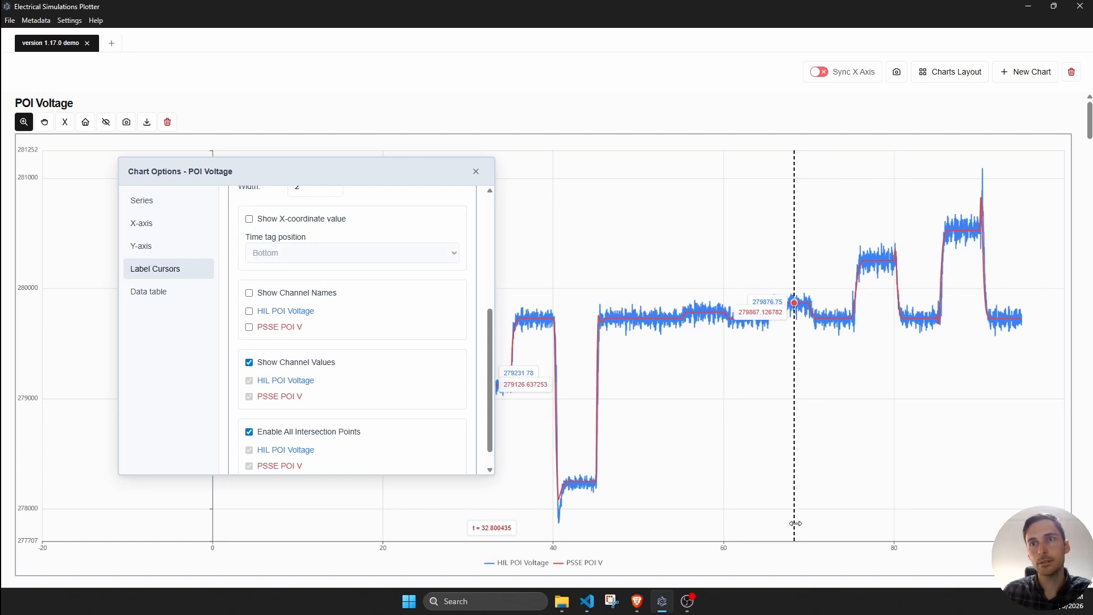
{"action": "left_click", "coordinate": [286, 224]}
{"action": "left_click", "coordinate": [293, 254]}
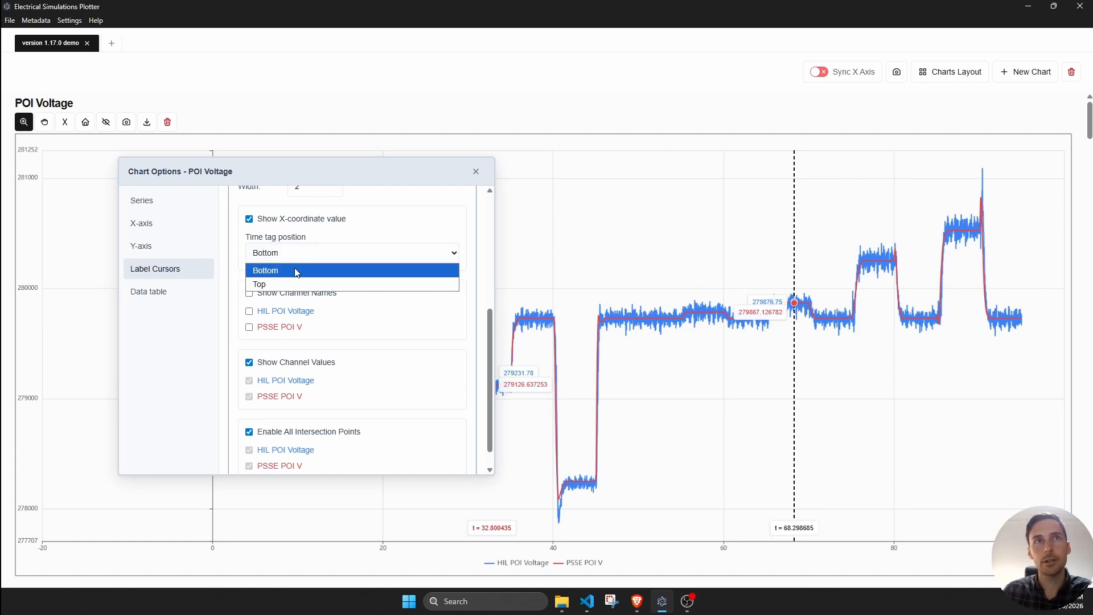
{"action": "left_click", "coordinate": [284, 285]}
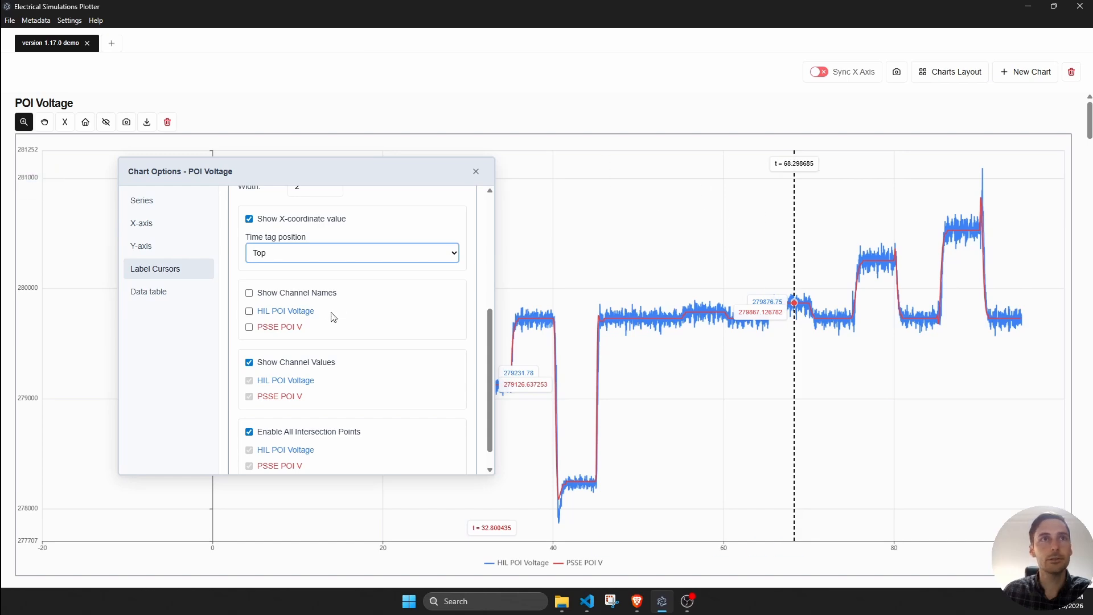
- Turn all intersection points off and back on for the label cursor at about t = 68.3
{"action": "scroll", "coordinate": [329, 331], "scroll_direction": "down", "scroll_amount": 1}
{"action": "left_click", "coordinate": [271, 414]}
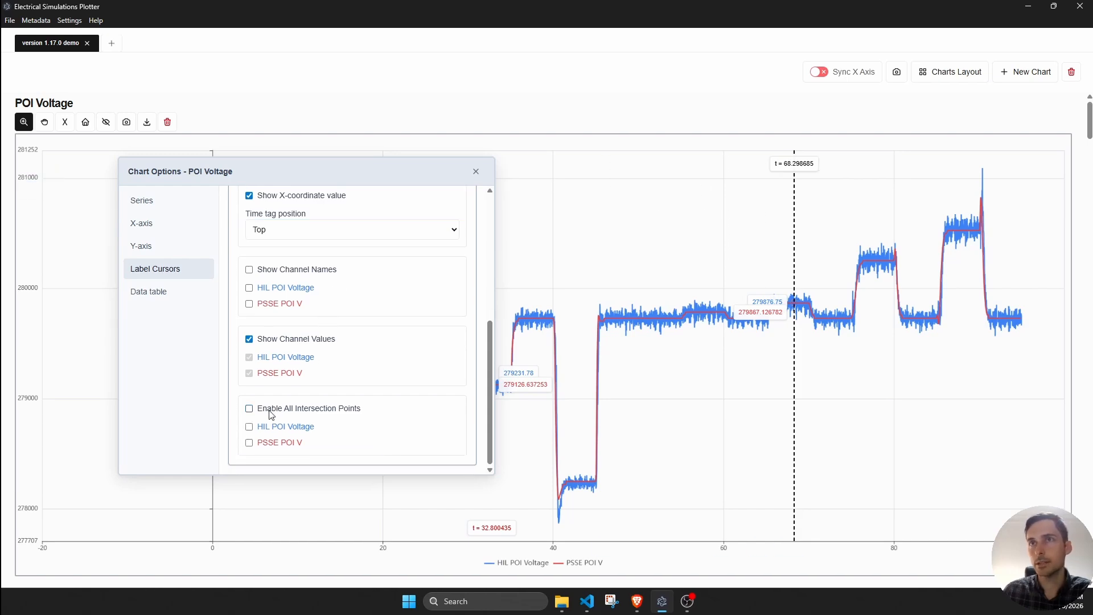
{"action": "left_click", "coordinate": [271, 414]}
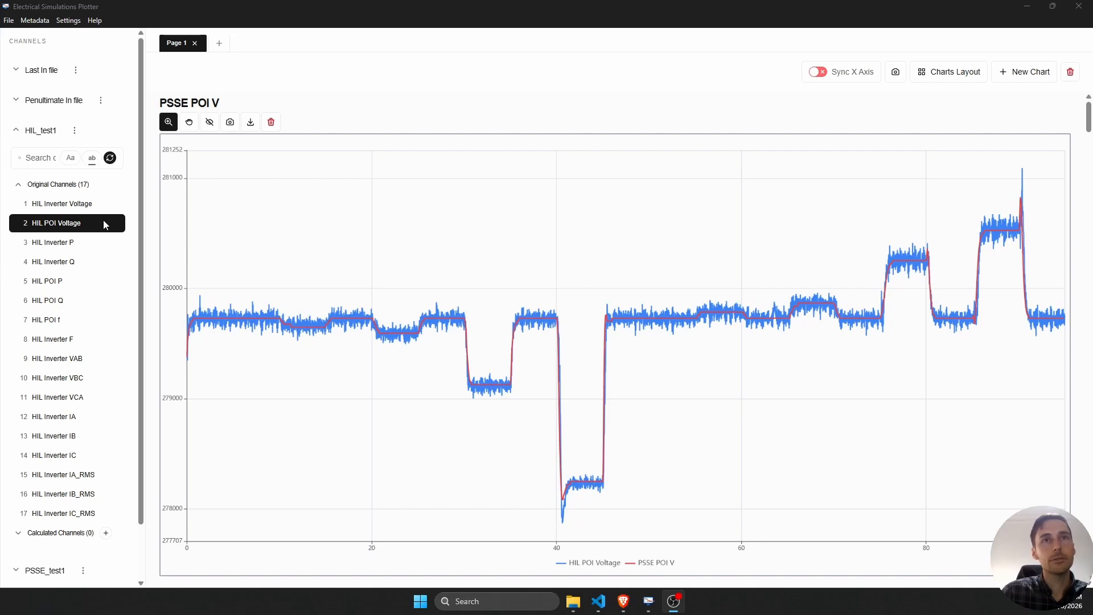
- Apply a first order low pass filter with a 0.1 s time constant to the HIL POI Voltage channel of HIL_test1
{"action": "double_click", "coordinate": [103, 228]}
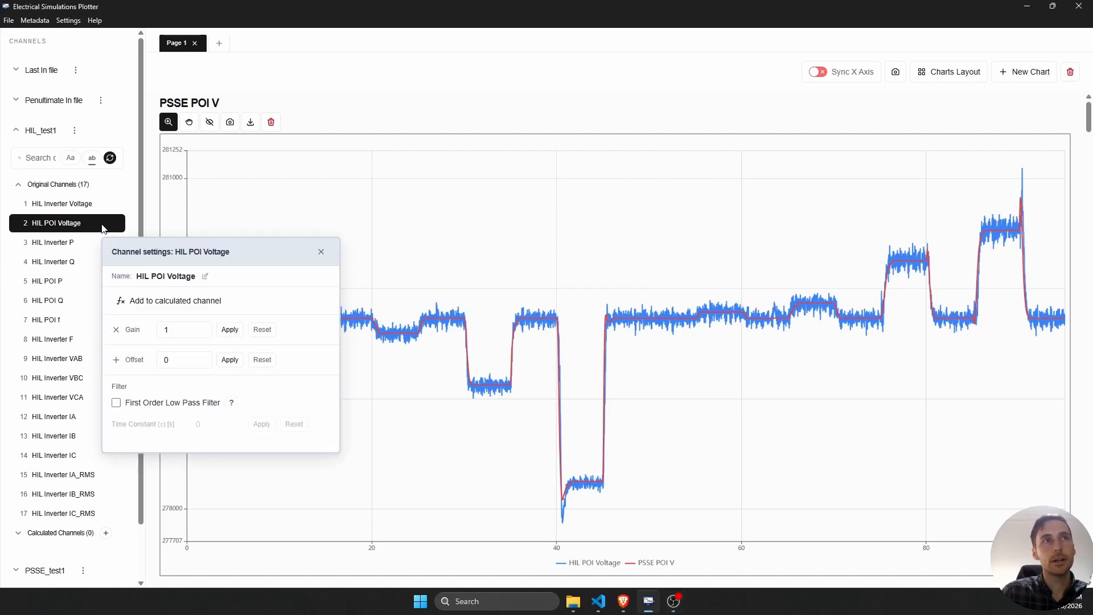
{"action": "left_click_drag", "start_coordinate": [238, 246], "coordinate": [311, 71]}
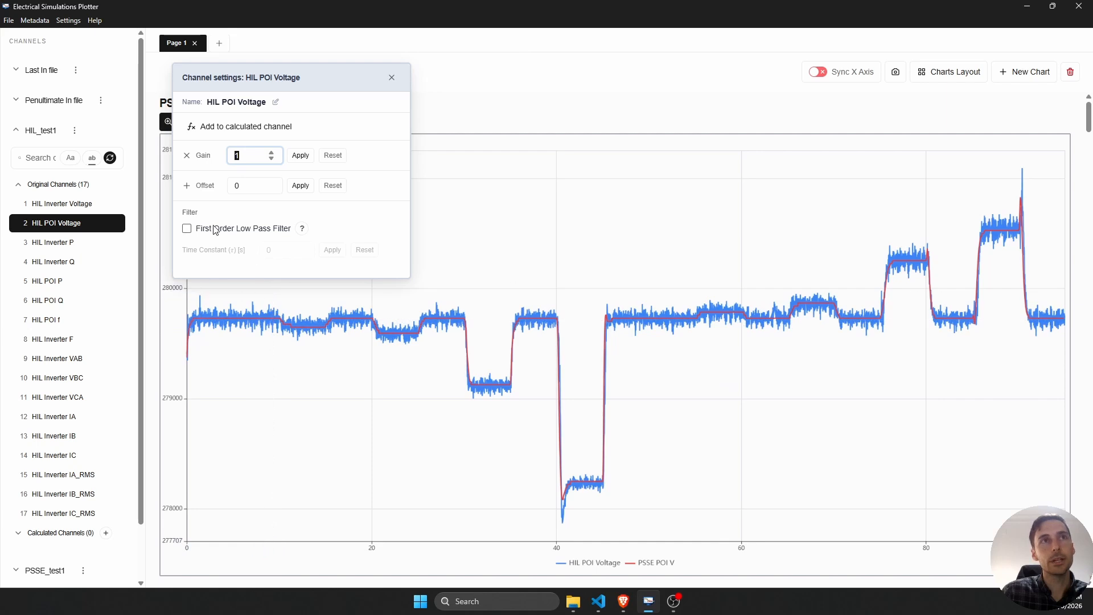
{"action": "left_click", "coordinate": [190, 228]}
{"action": "left_click", "coordinate": [291, 250]}
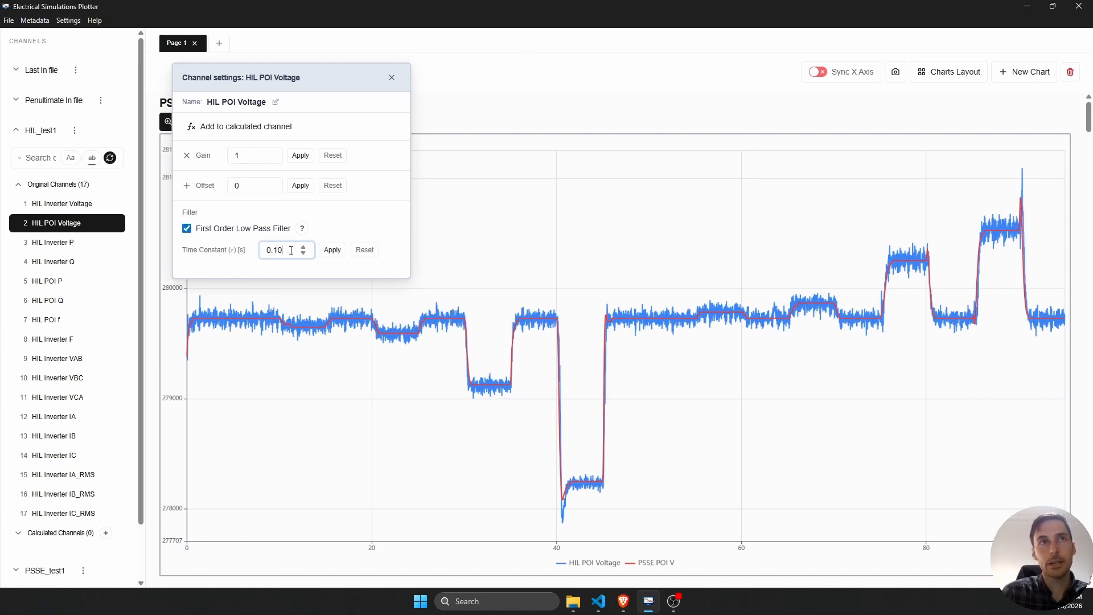
{"action": "left_click", "coordinate": [331, 252]}
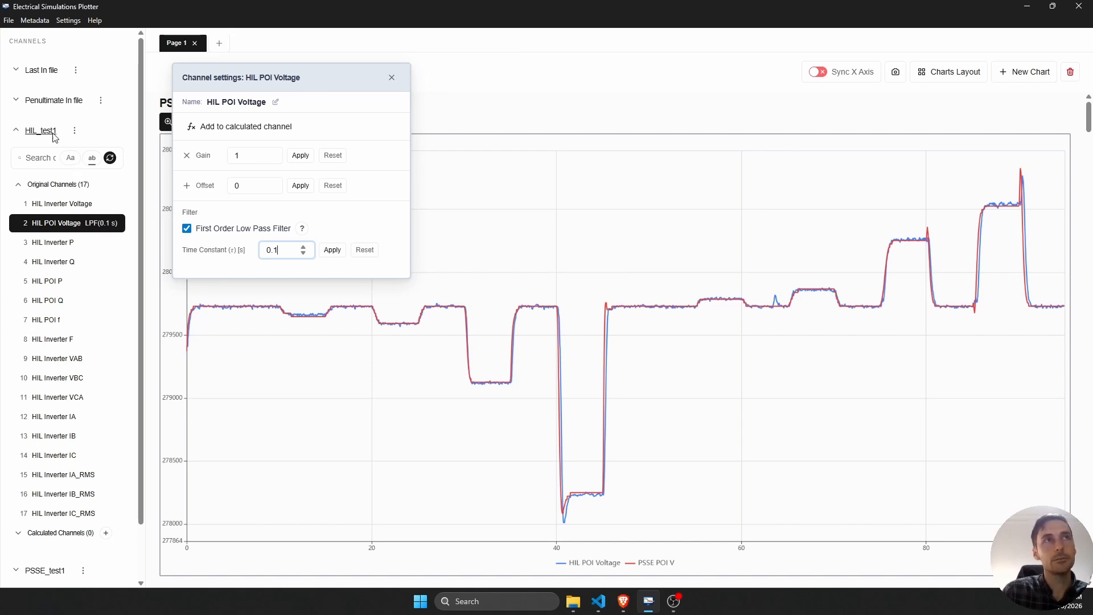
- Open the options of the HIL_test1 file
{"action": "left_click", "coordinate": [74, 130]}
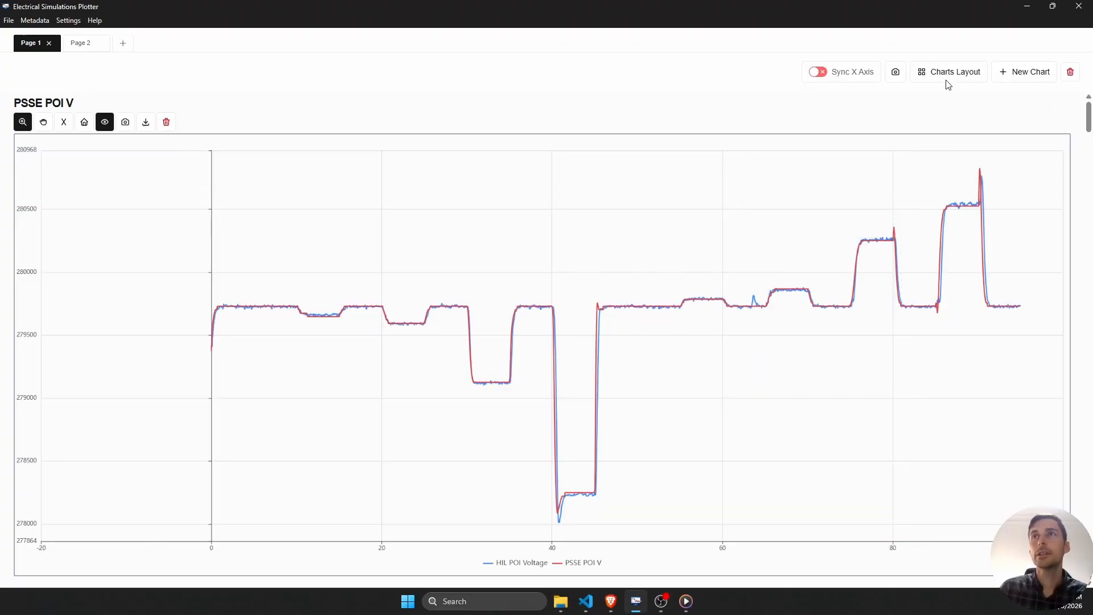
- Set the charts layout of Page 1 to 3 visible rows
{"action": "left_click", "coordinate": [949, 73]}
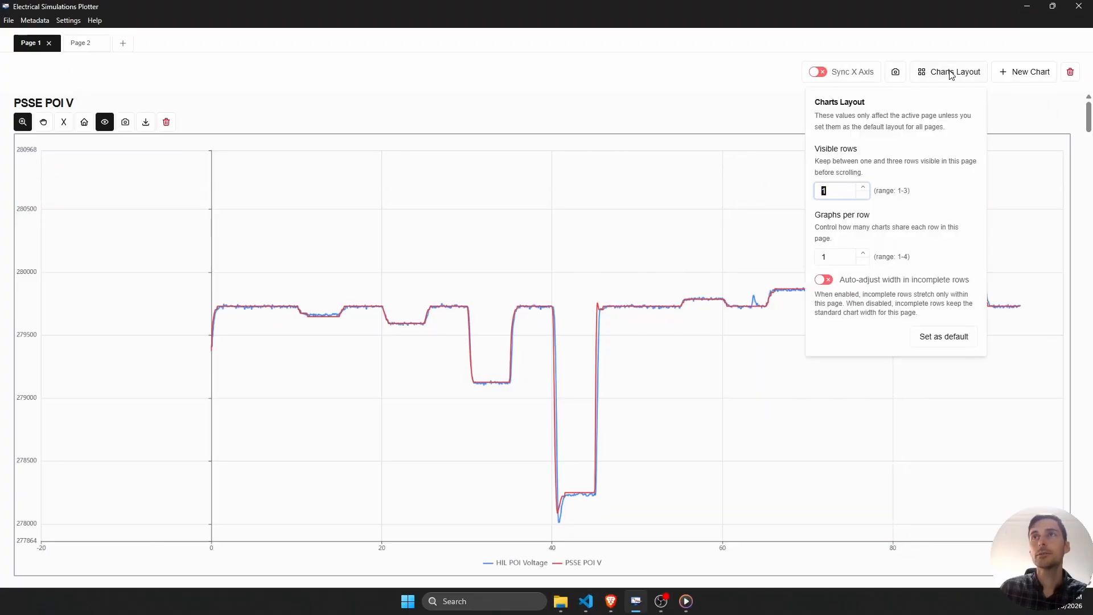
{"action": "left_click", "coordinate": [850, 191]}
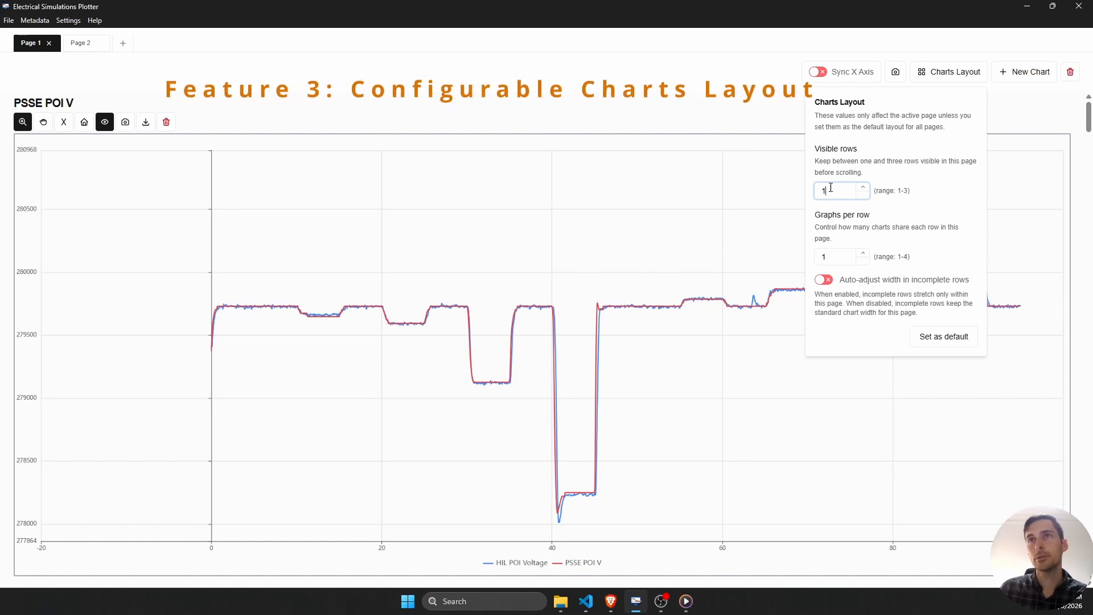
{"action": "left_click", "coordinate": [863, 189]}
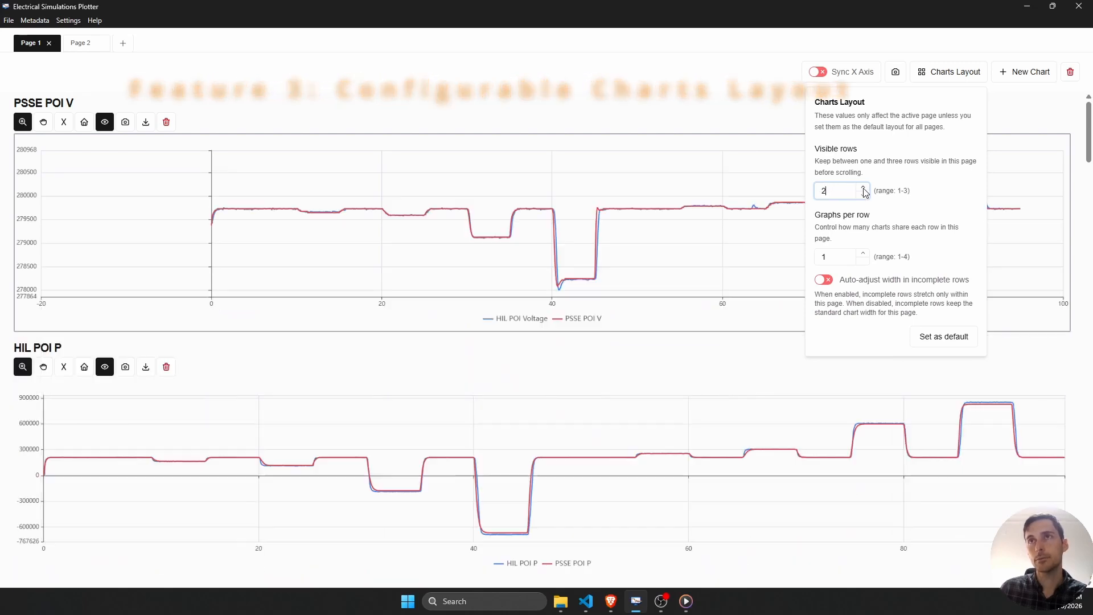
{"action": "left_click", "coordinate": [864, 188]}
- Set the charts layout of Page 1 to 4 graphs per row and close the layout settings
{"action": "left_click", "coordinate": [845, 259]}
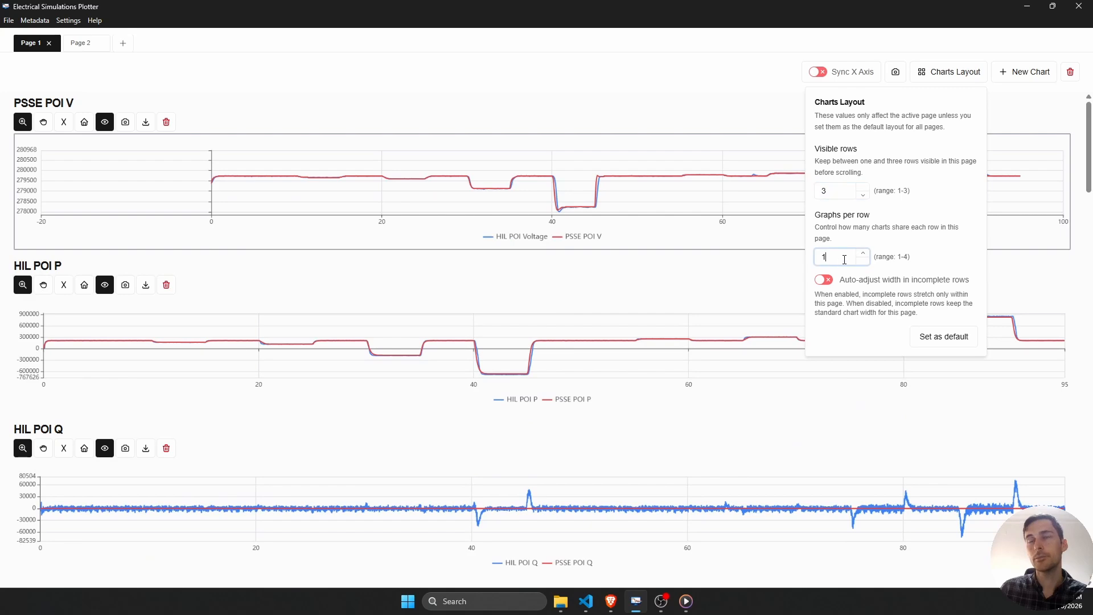
{"action": "left_click", "coordinate": [864, 254]}
{"action": "left_click", "coordinate": [864, 255]}
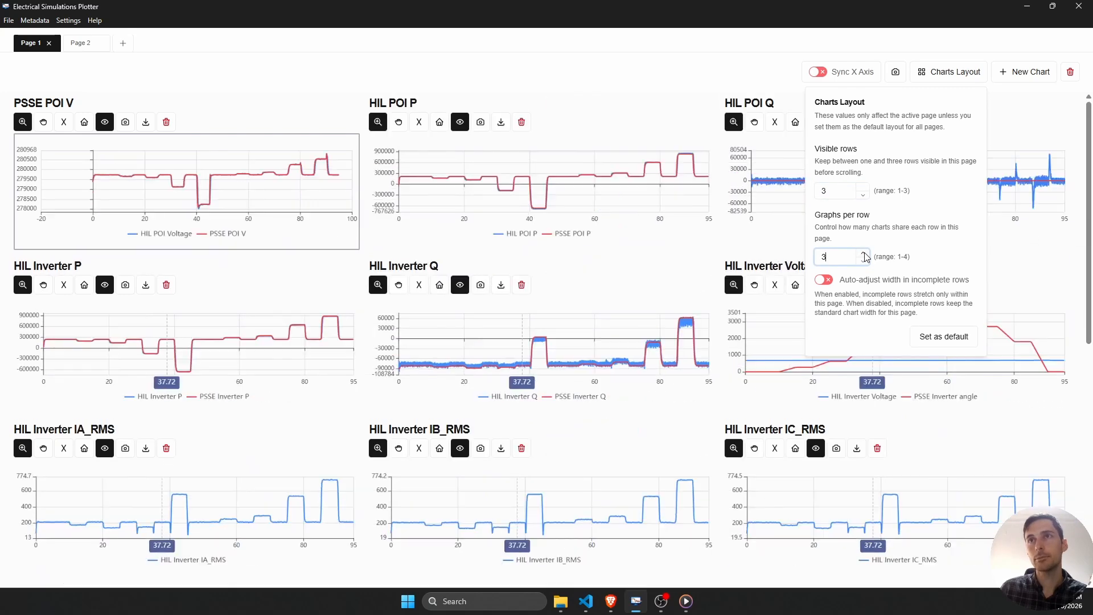
{"action": "left_click", "coordinate": [865, 255]}
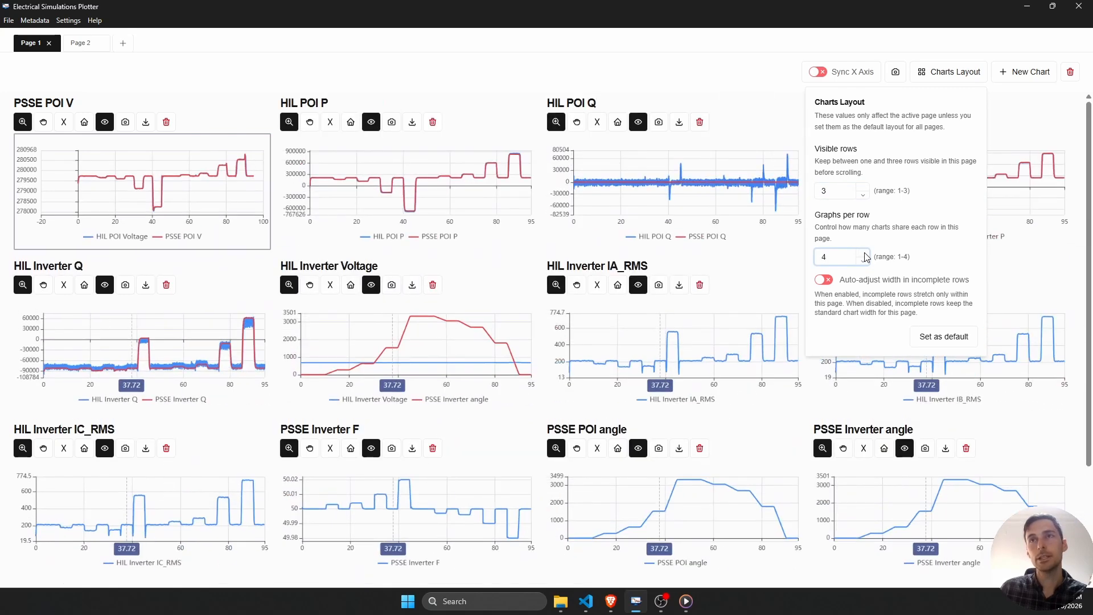
{"action": "left_click", "coordinate": [696, 66]}
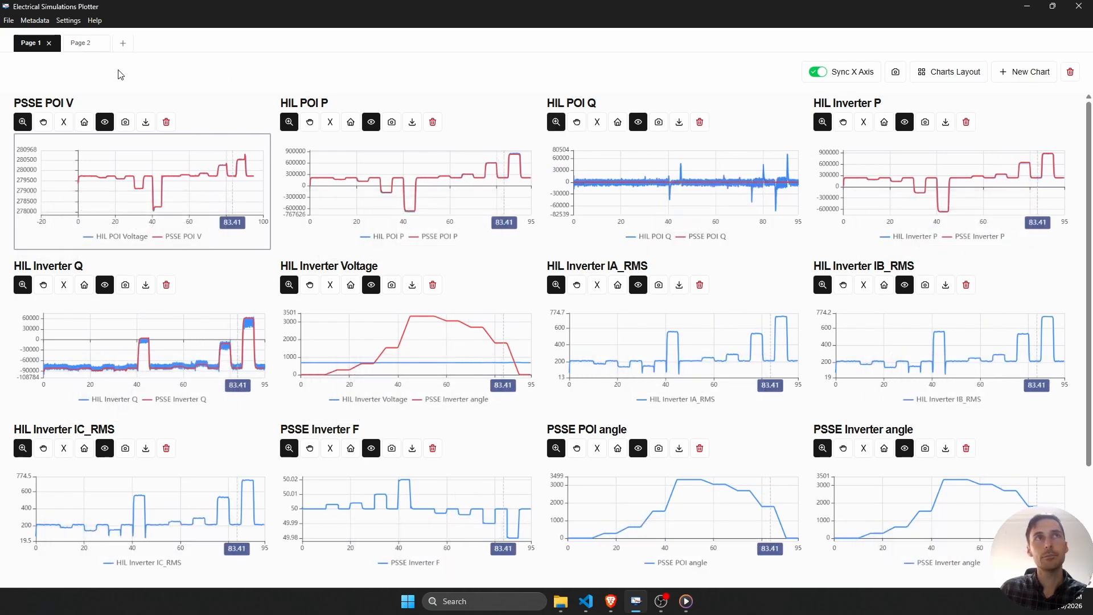
- Switch to Page 2 and add three new empty charts, Chart 5 to Chart 7
{"action": "left_click", "coordinate": [87, 44]}
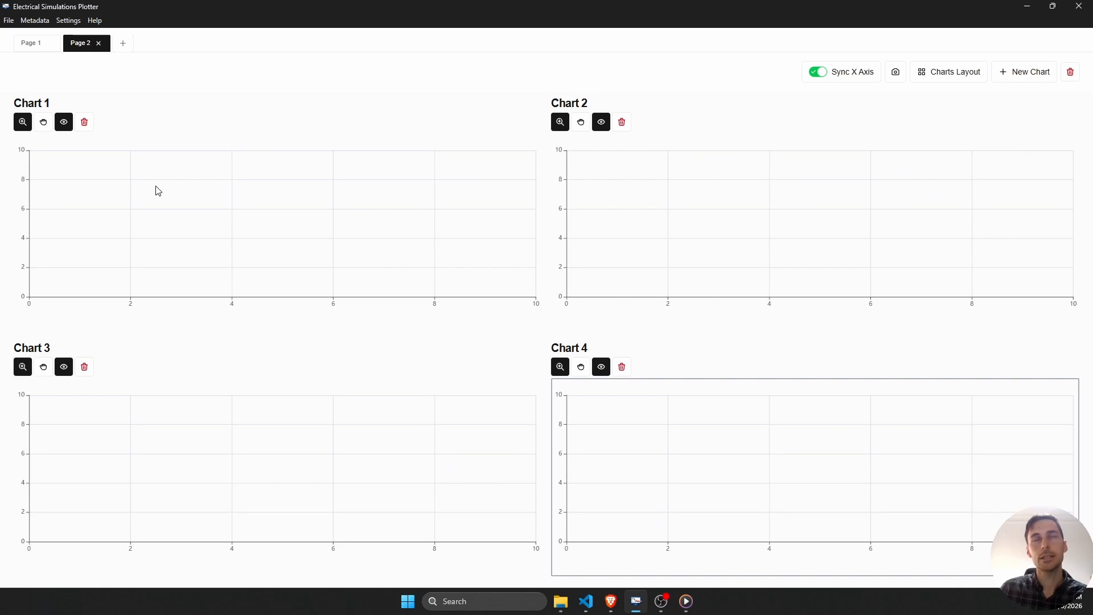
{"action": "left_click", "coordinate": [1032, 77]}
{"action": "left_click", "coordinate": [1032, 77]}
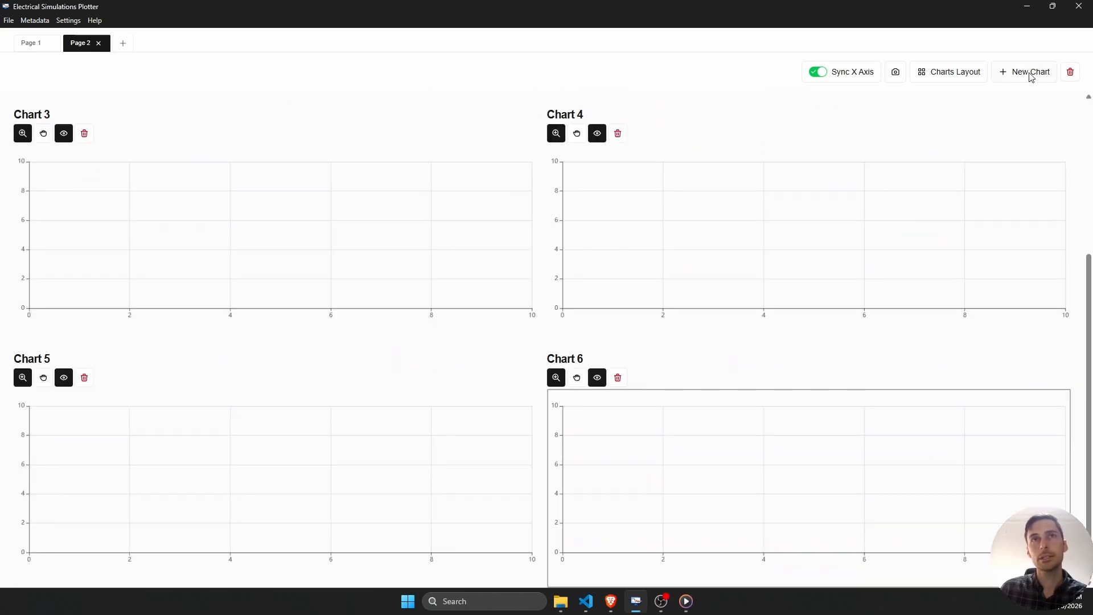
{"action": "left_click", "coordinate": [1032, 77]}
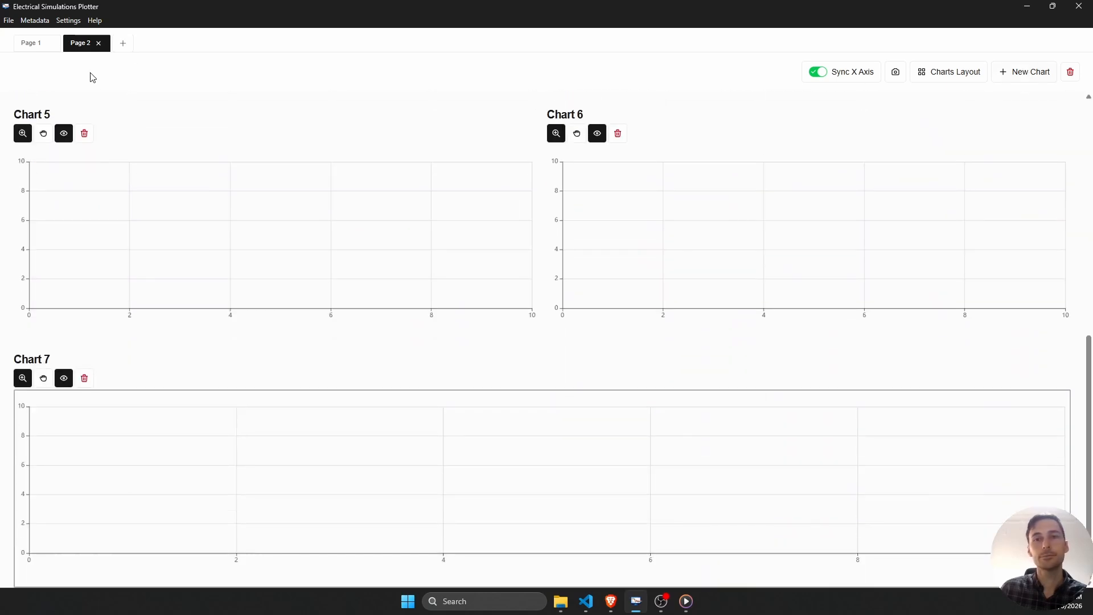
- Open the metadata viewer and expand SSAT_metadata_example.json down to the eigenvalues in contingency [0] of scenario [1]
{"action": "left_click", "coordinate": [35, 21]}
{"action": "left_click", "coordinate": [34, 31]}
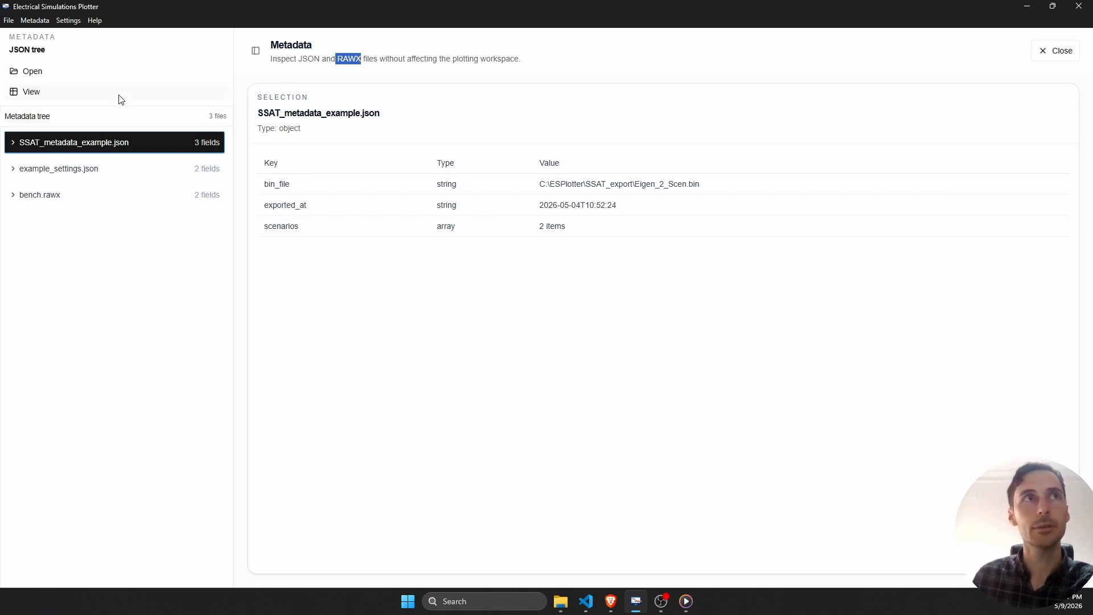
{"action": "left_click", "coordinate": [14, 144]}
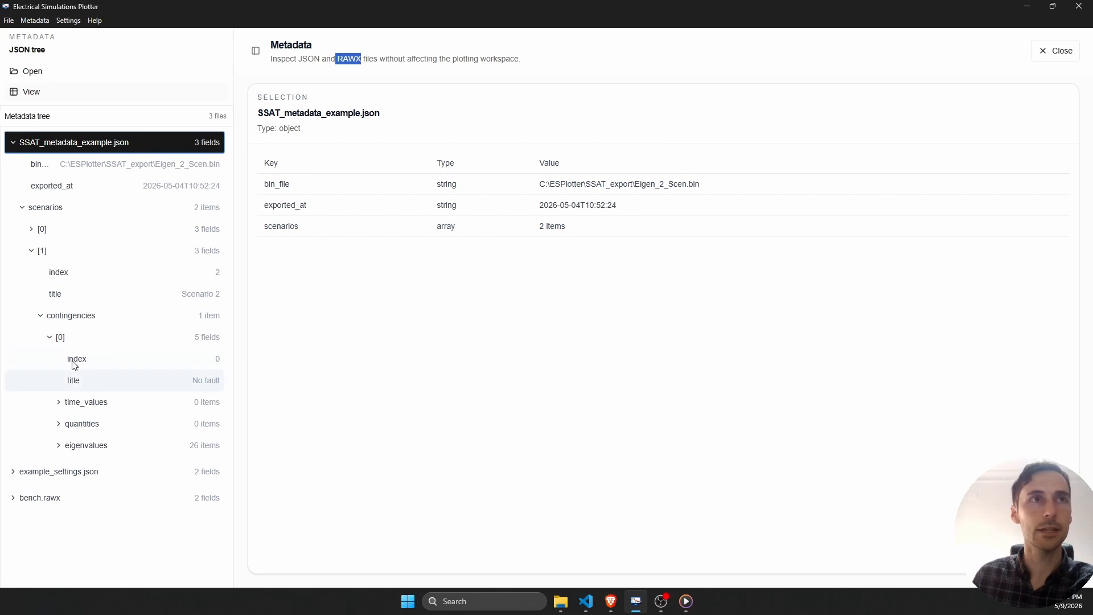
{"action": "left_click", "coordinate": [88, 449]}
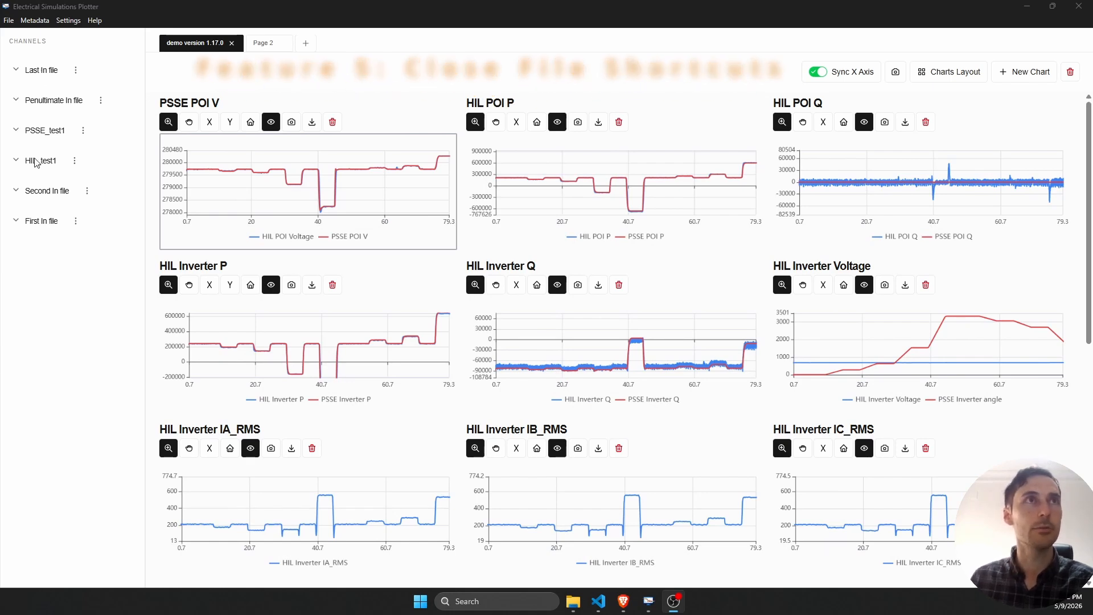
- Close the two most recently opened files, Last In file and Penultimate In file
{"action": "left_click", "coordinate": [61, 297]}
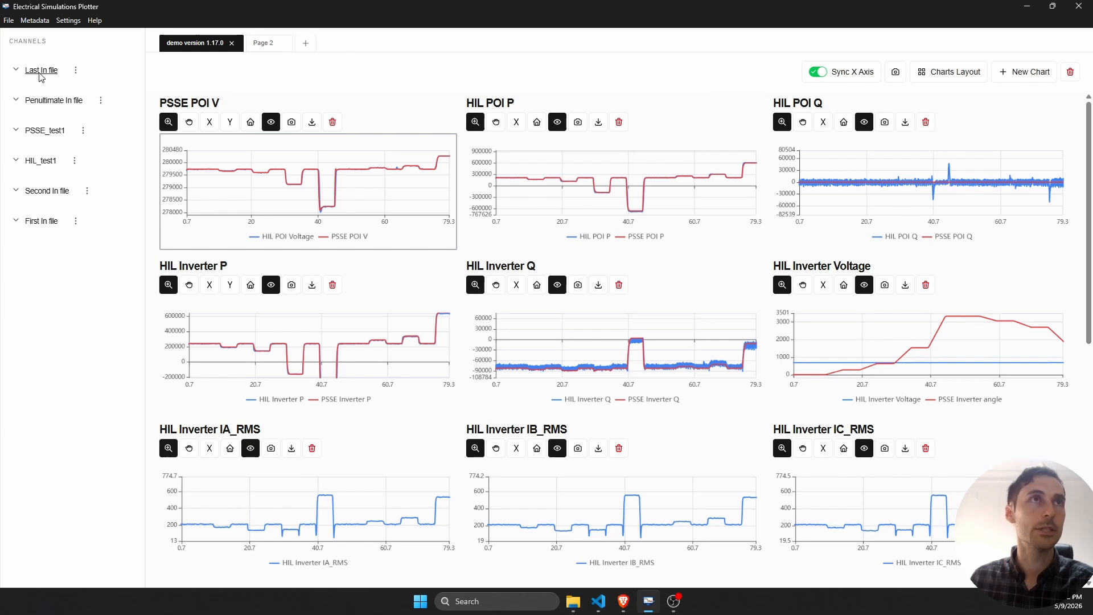
{"action": "key", "text": "ctrl+w"}
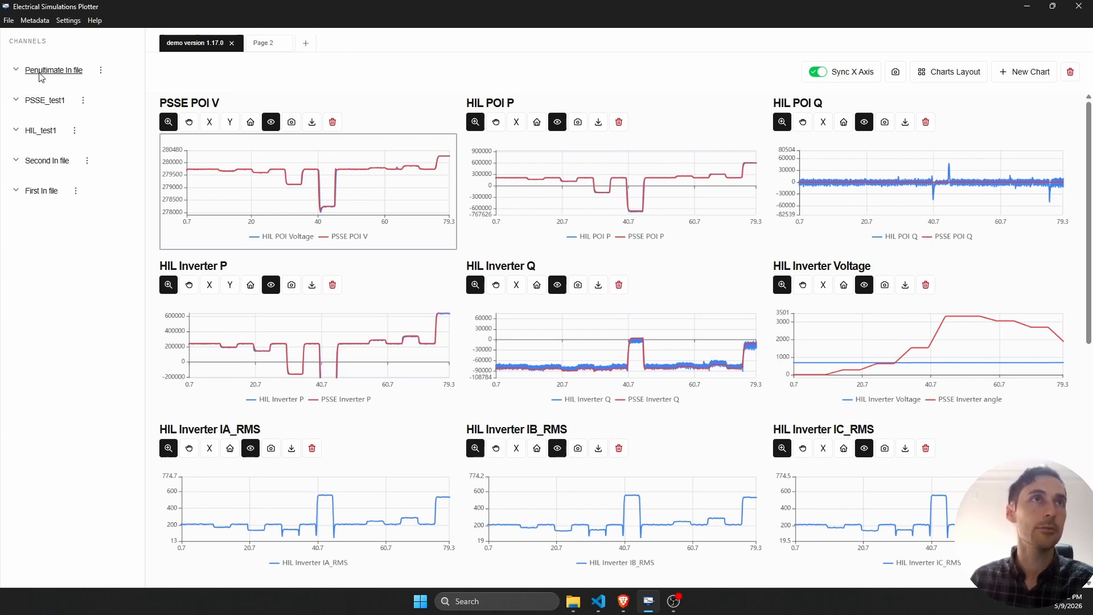
{"action": "key", "text": "ctrl+w"}
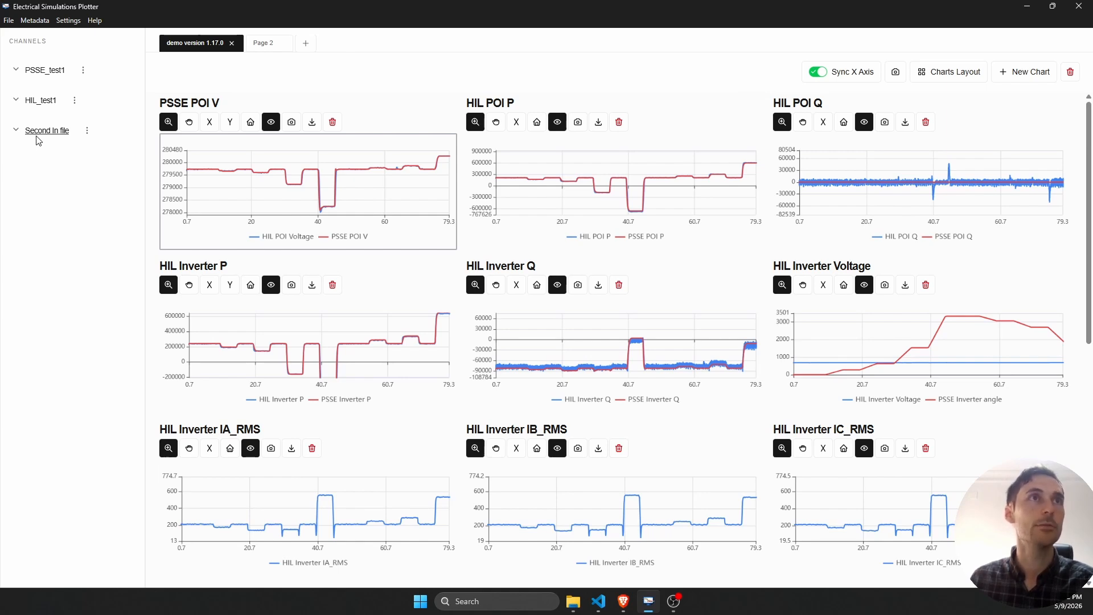
- Close the HIL_test1 file from its file settings and open the file settings of PSSE_test1
{"action": "left_click", "coordinate": [39, 101]}
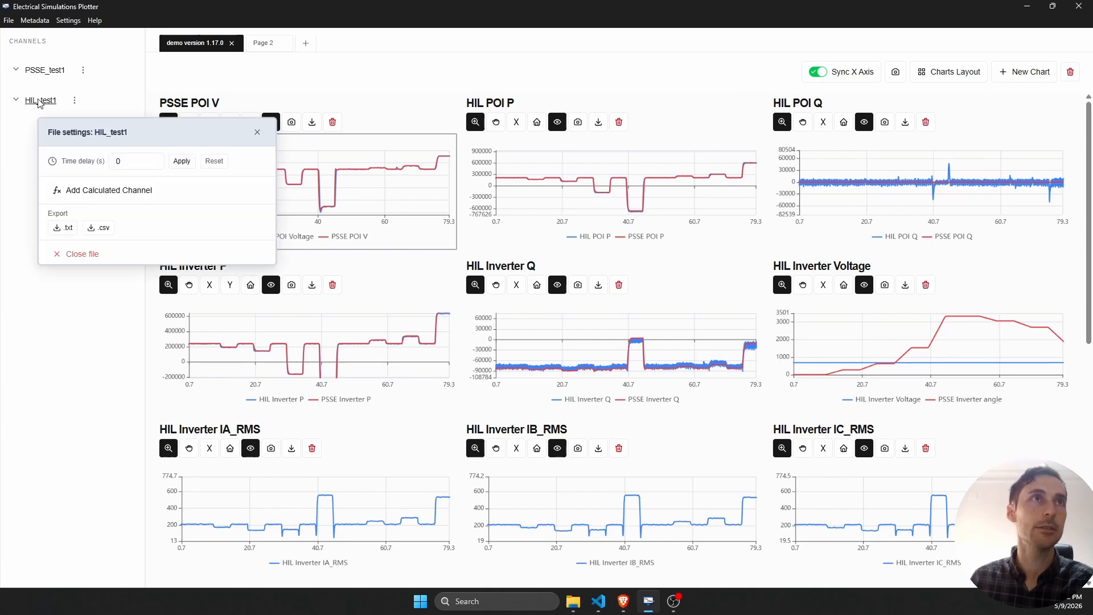
{"action": "left_click", "coordinate": [78, 255]}
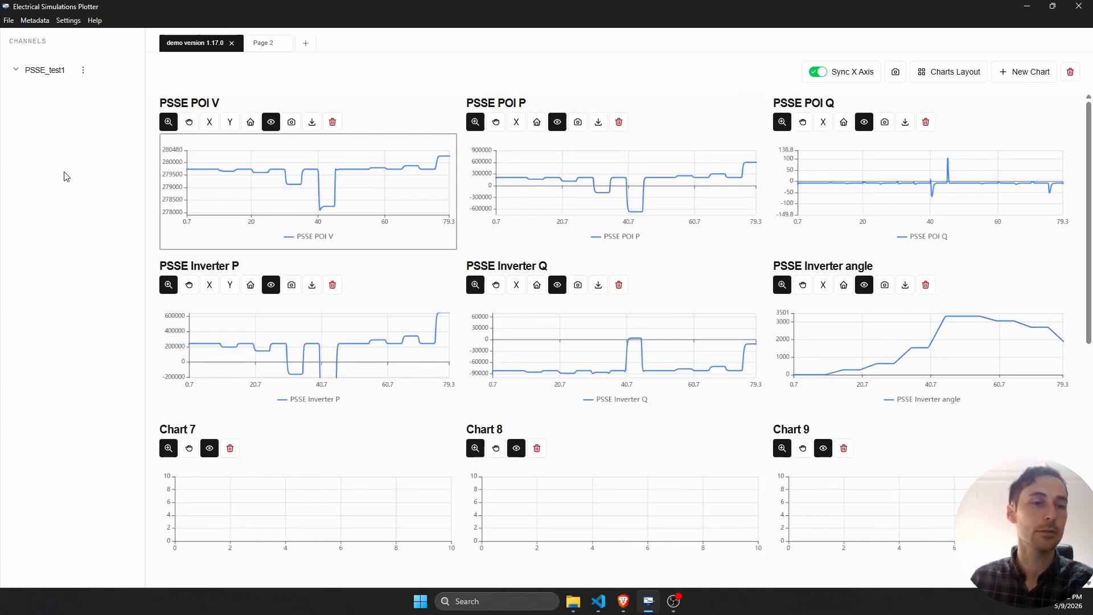
{"action": "left_click", "coordinate": [44, 70]}
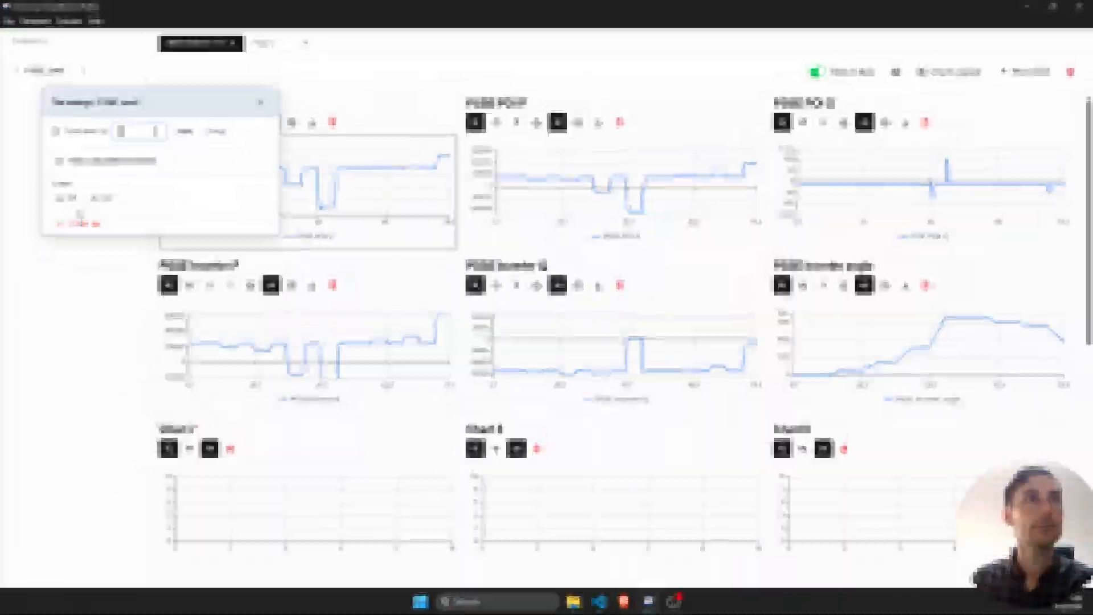